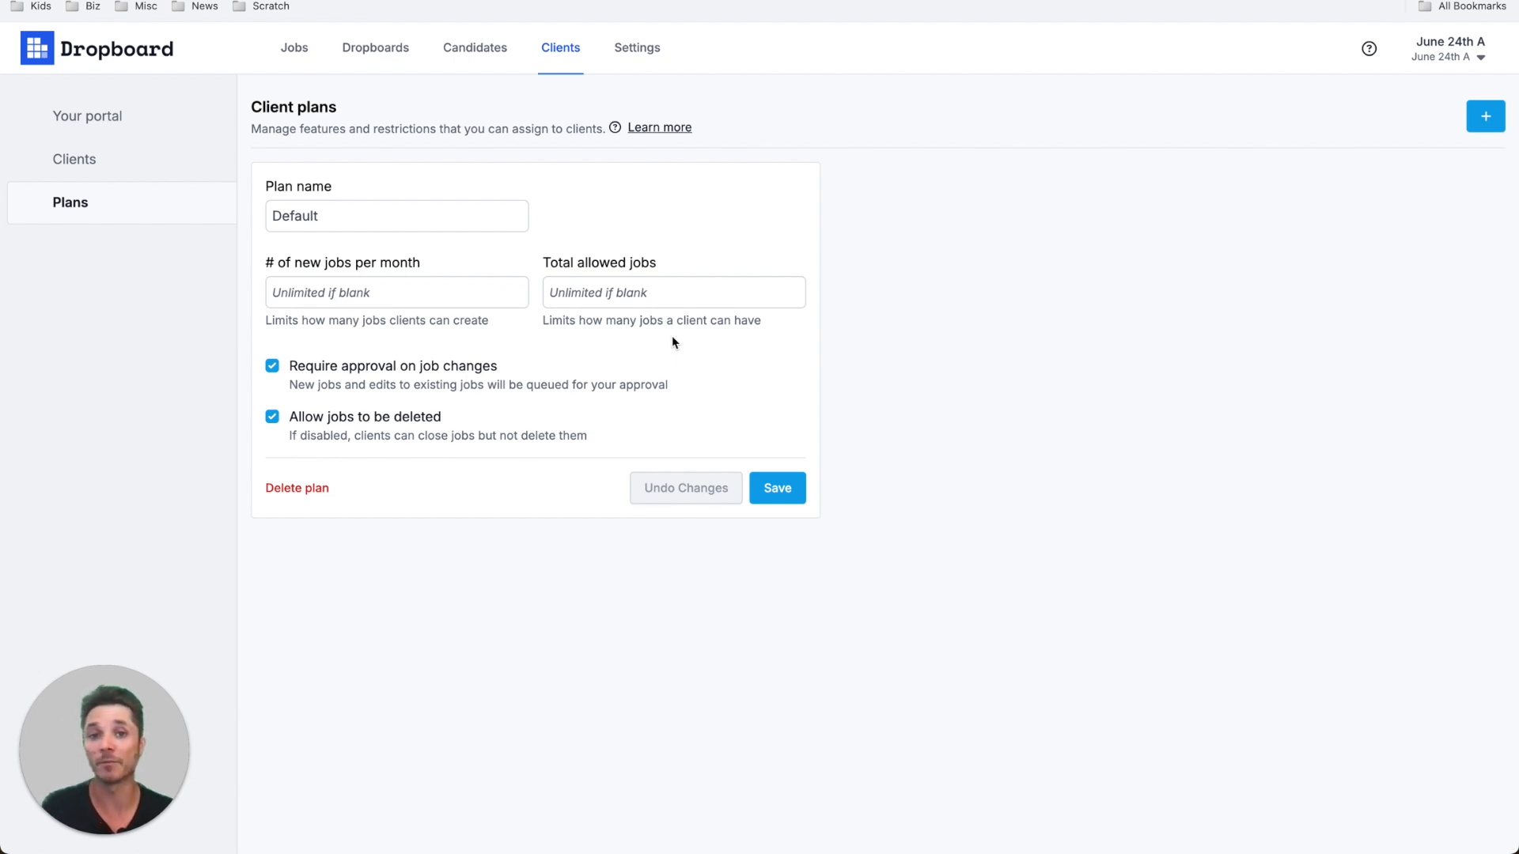
left_click(328, 369)
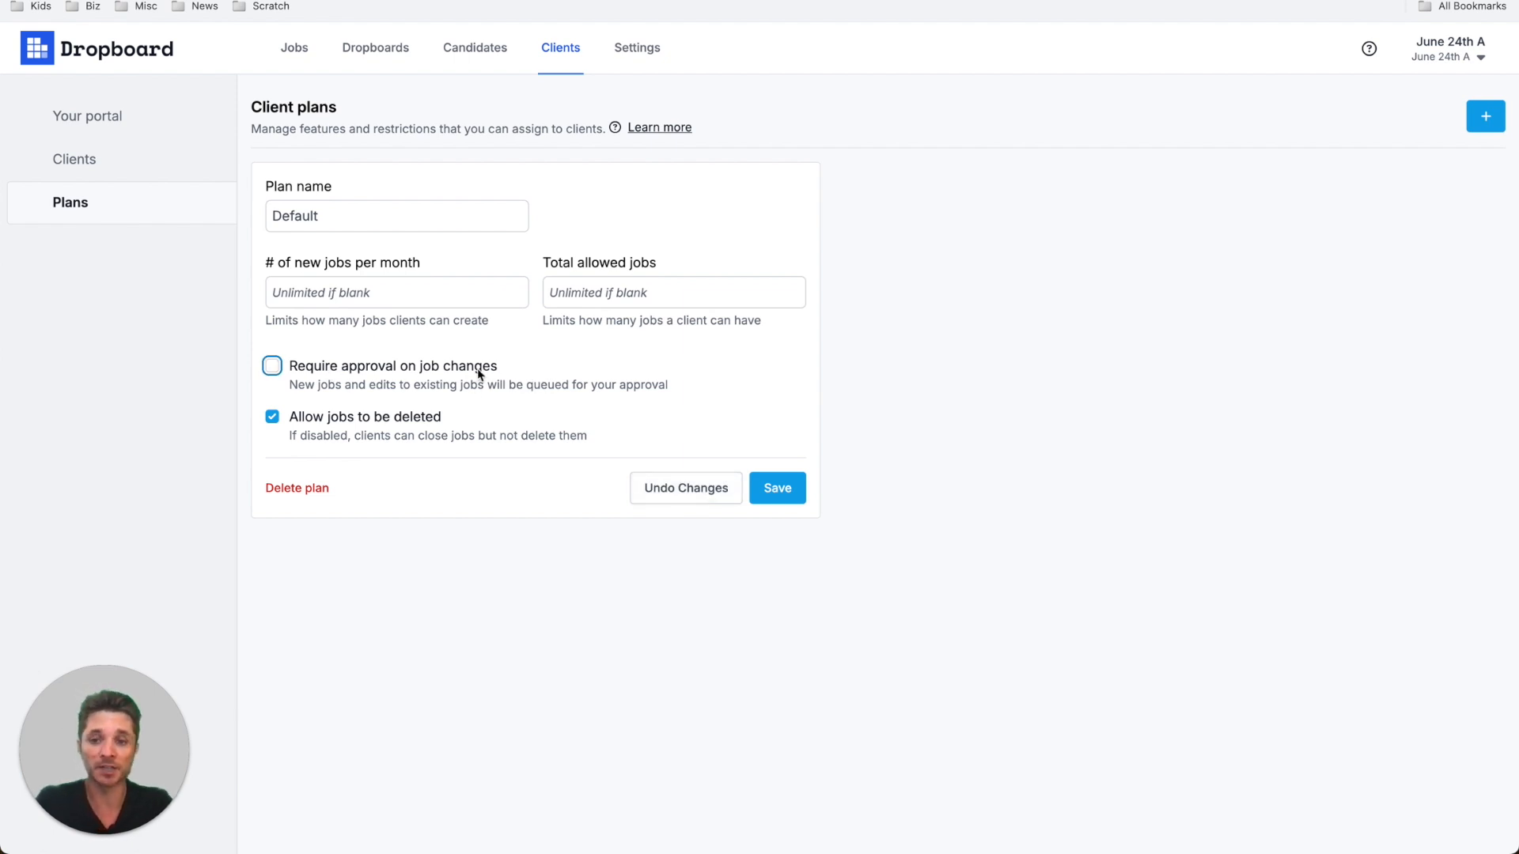
left_click(403, 373)
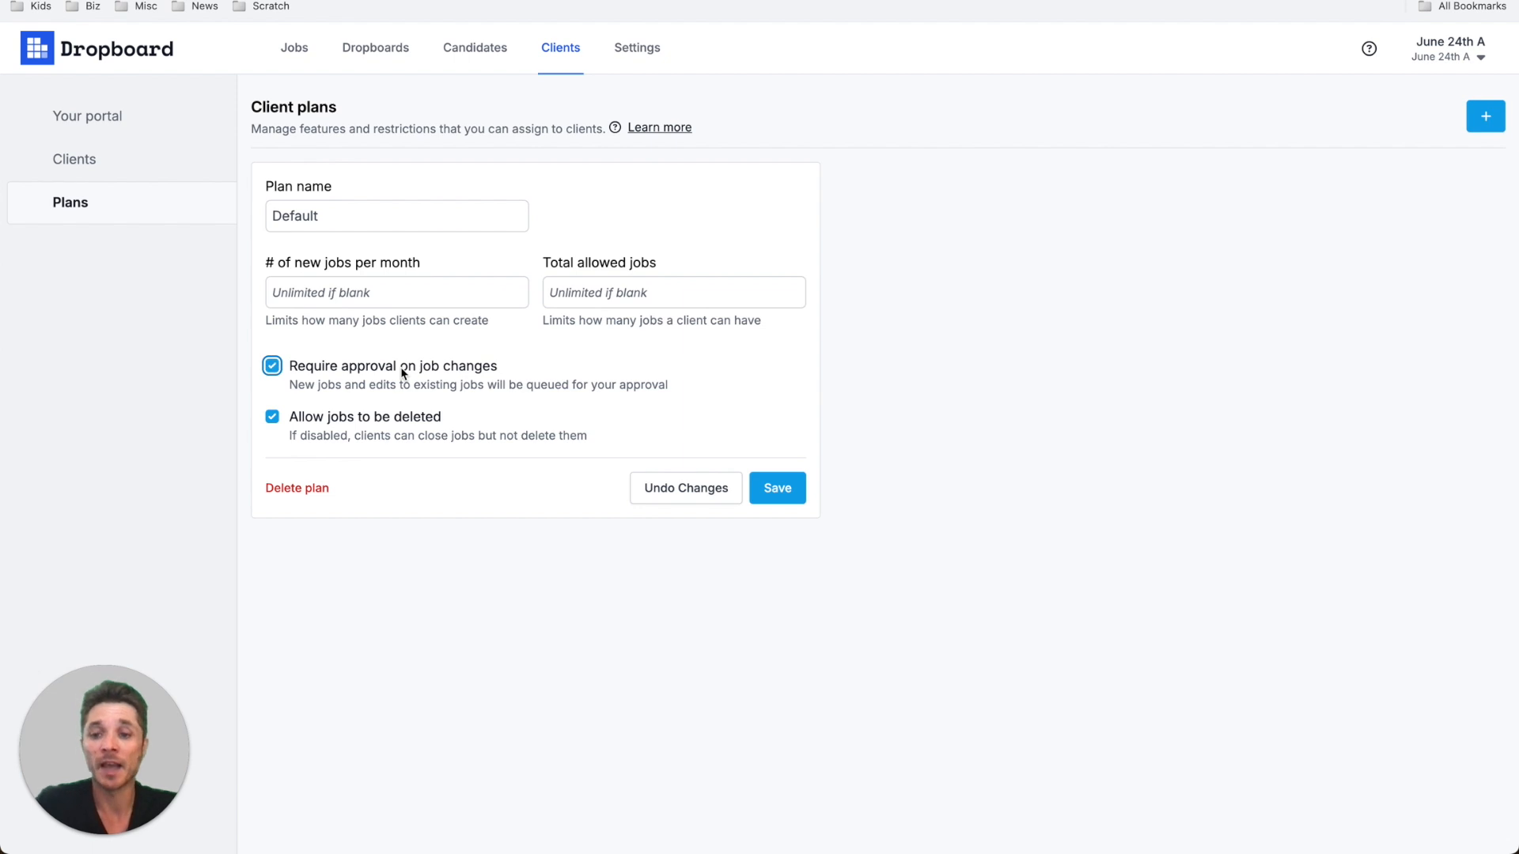
left_click(394, 419)
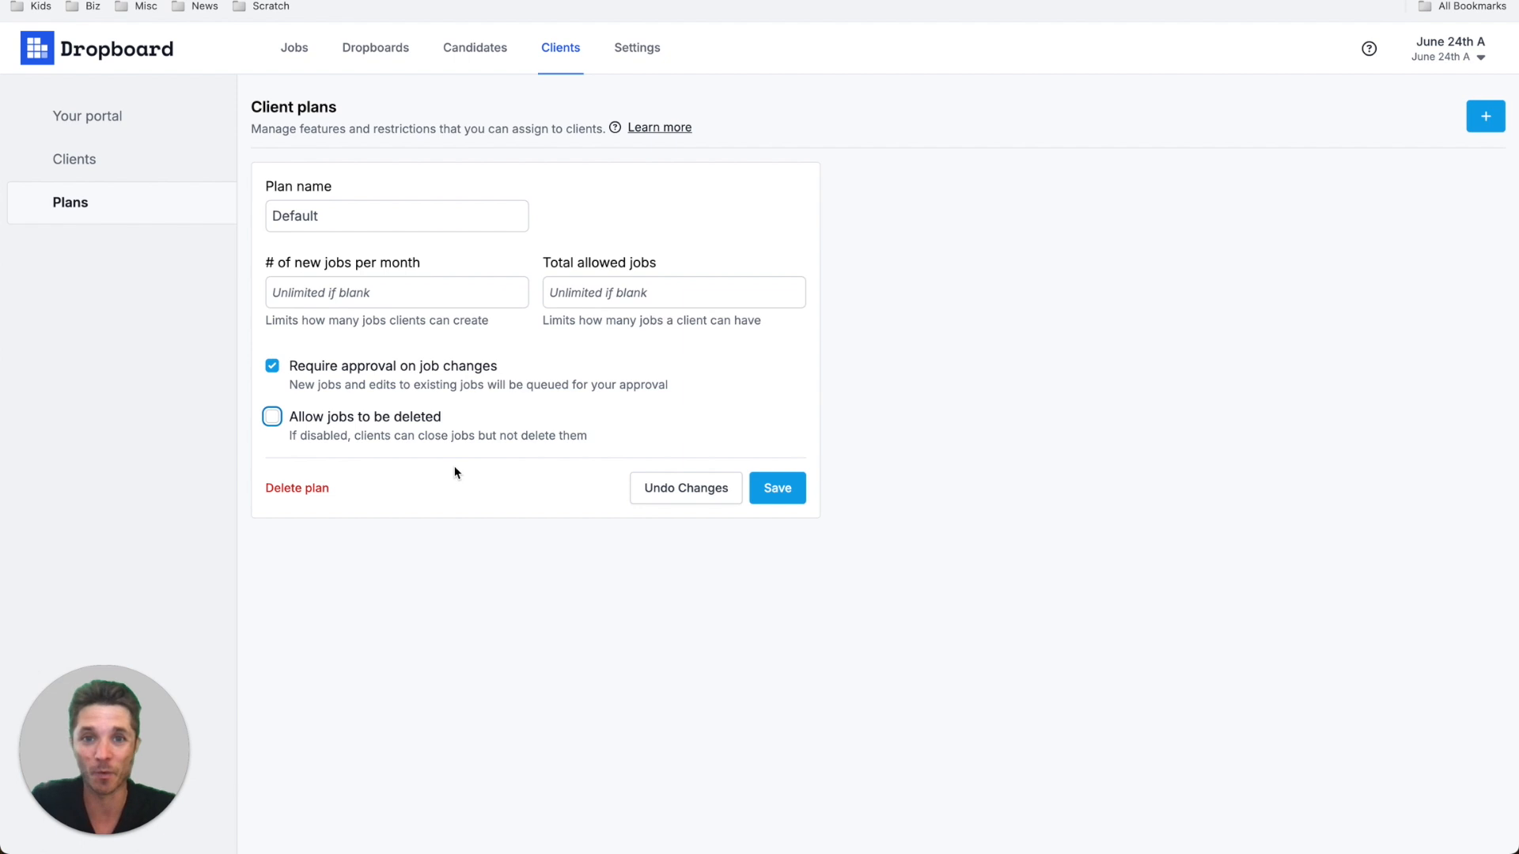
Switch to the Rosewood client portal, save a new "Office Manager" job with its content completed by AI, and view its submitted draft.
key("super+grave")
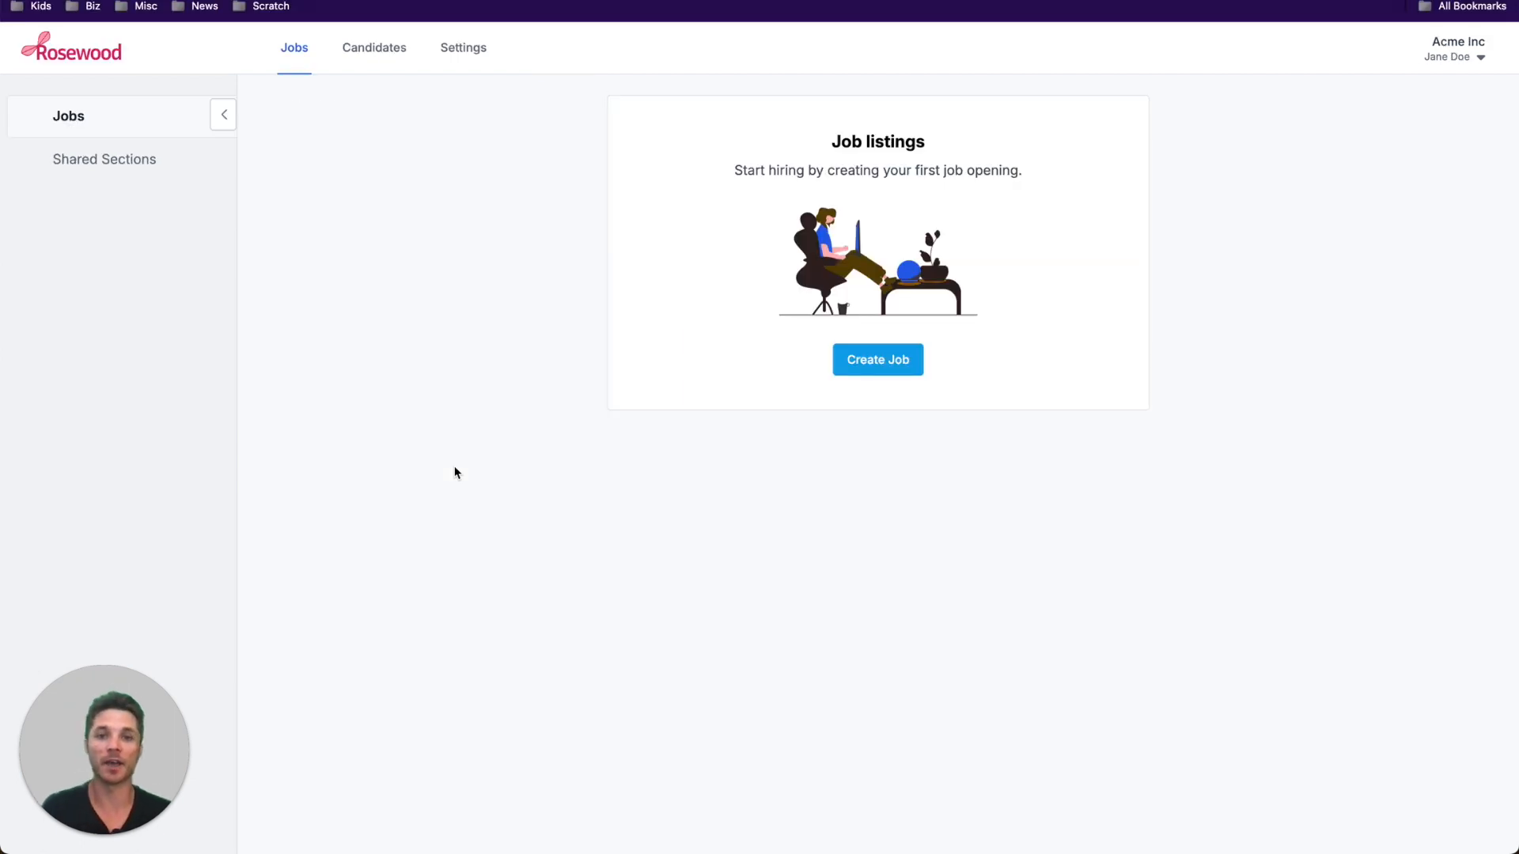
left_click(877, 360)
type("Office Manager")
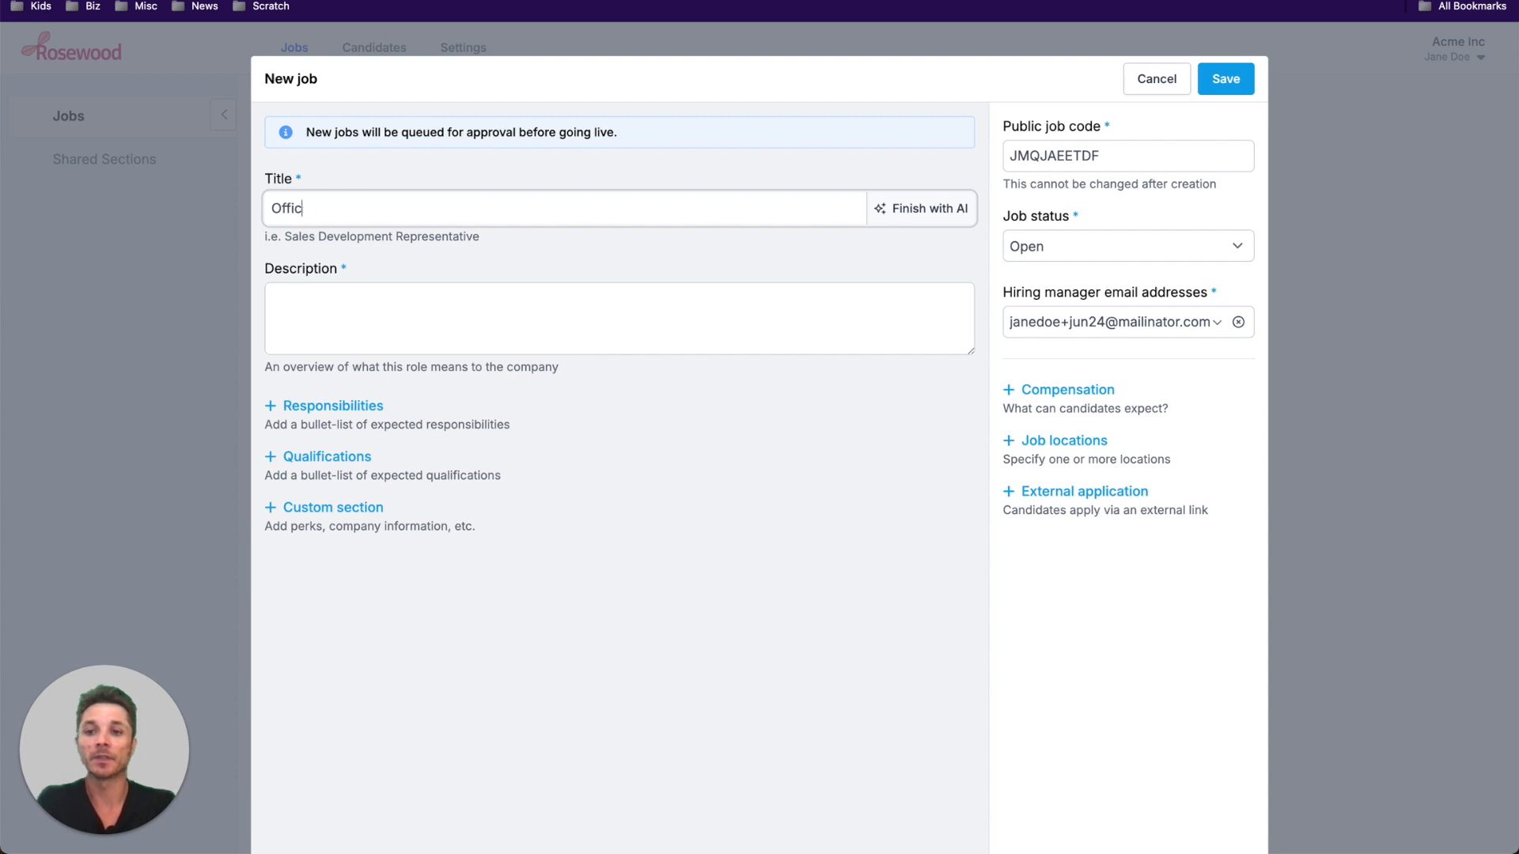
left_click(941, 204)
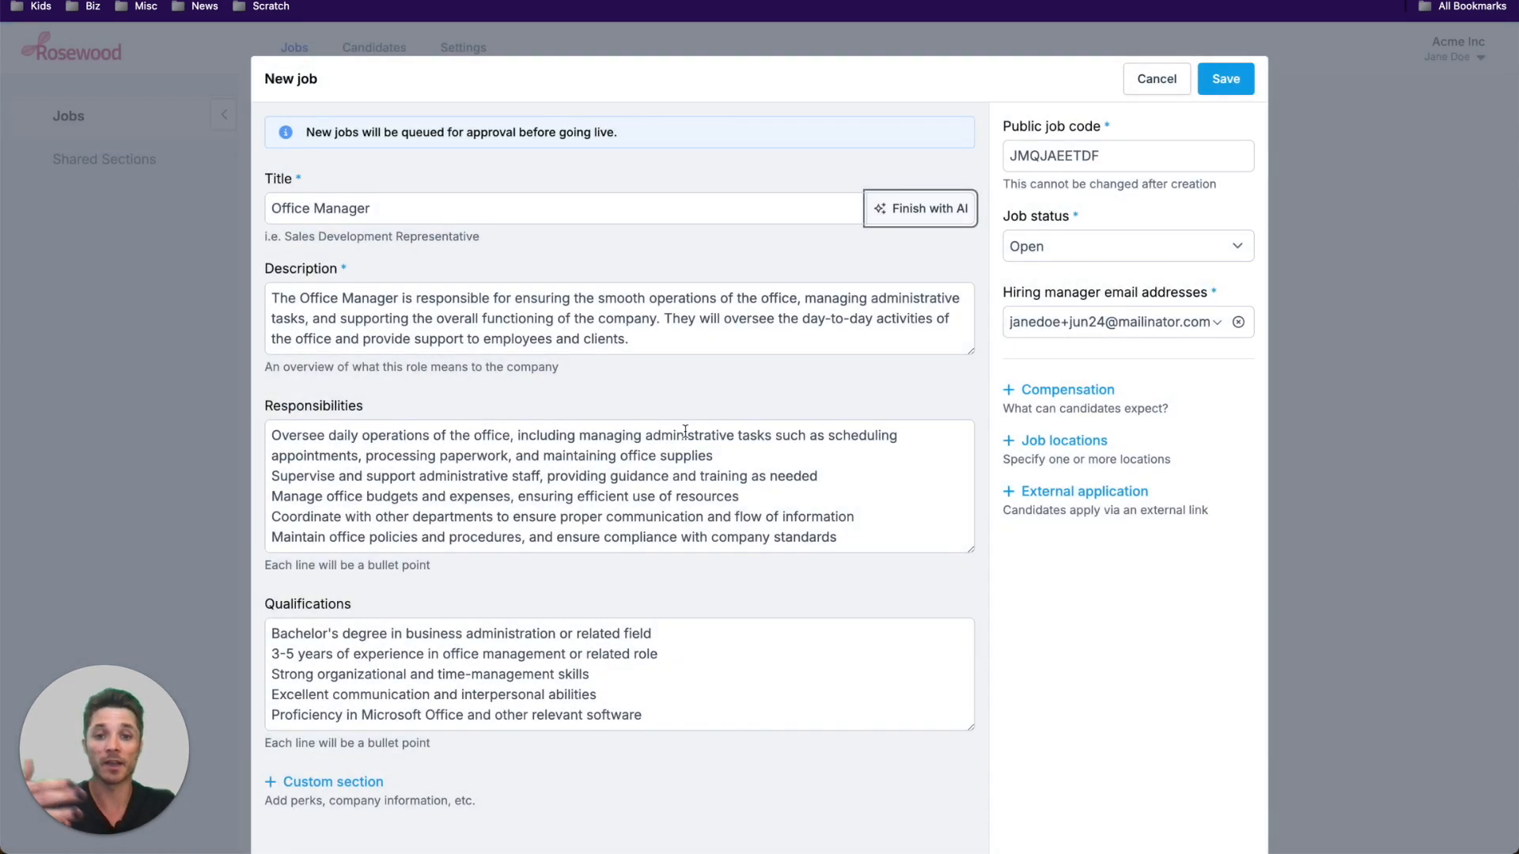
left_click(1227, 79)
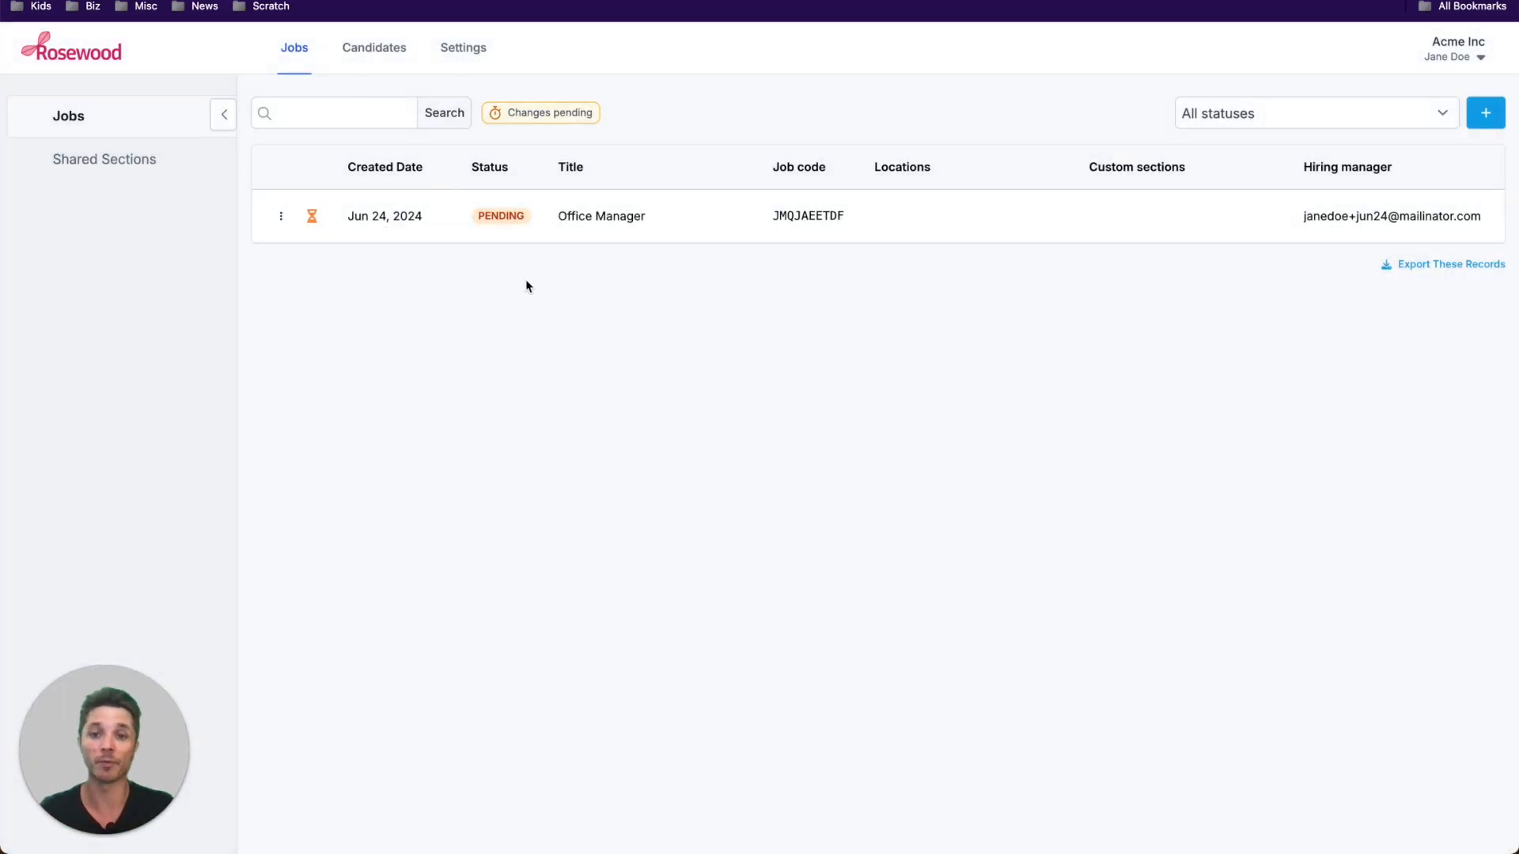
left_click(602, 233)
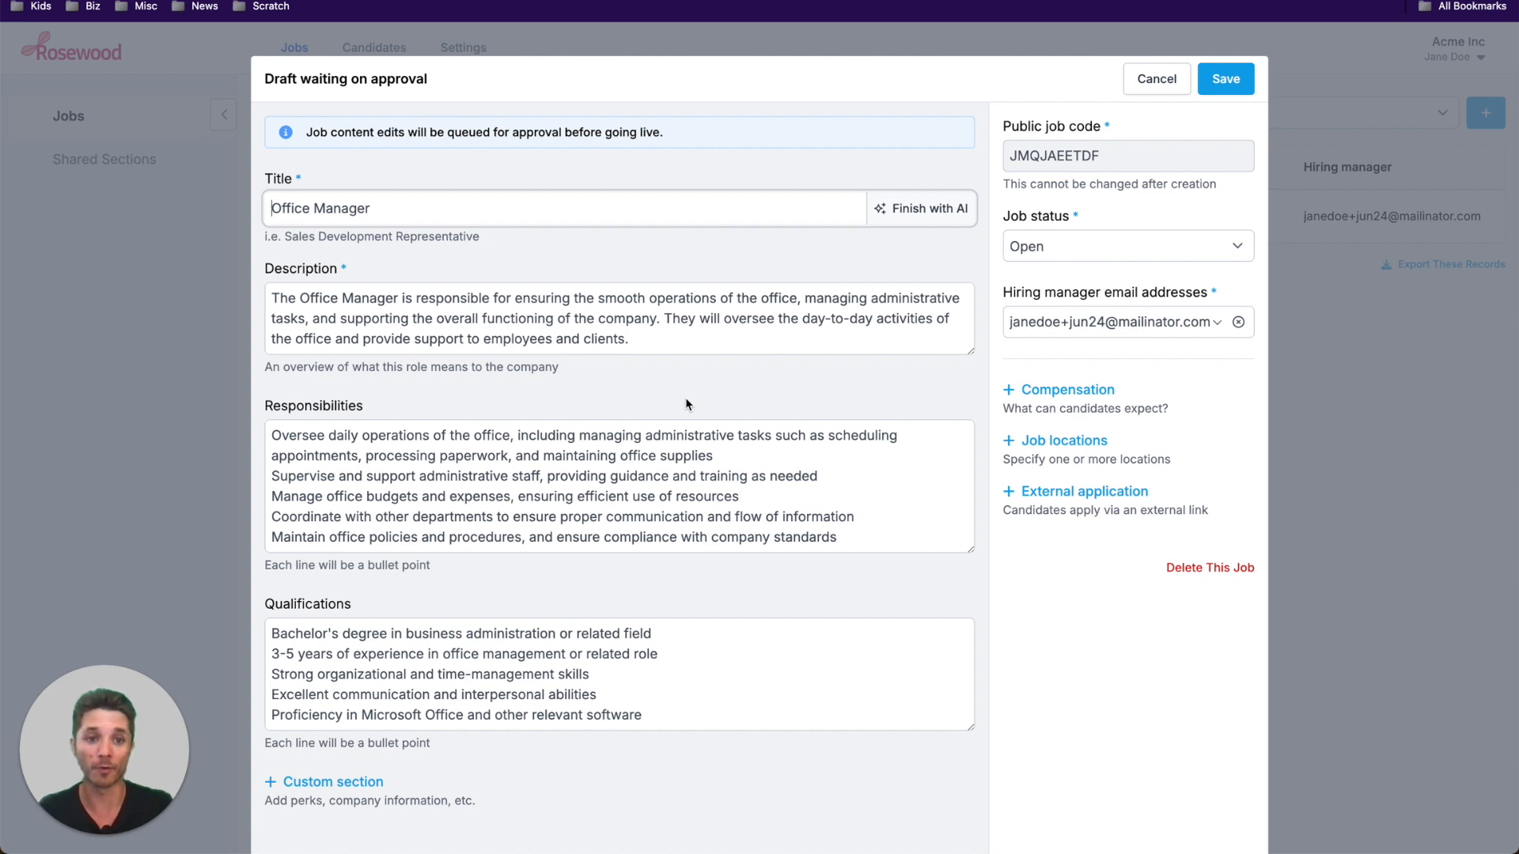
left_click(1171, 88)
Switch to the Dropboard agency account, review Acme Inc's pending Office Manager job and approve it.
key("super+grave")
left_click(294, 47)
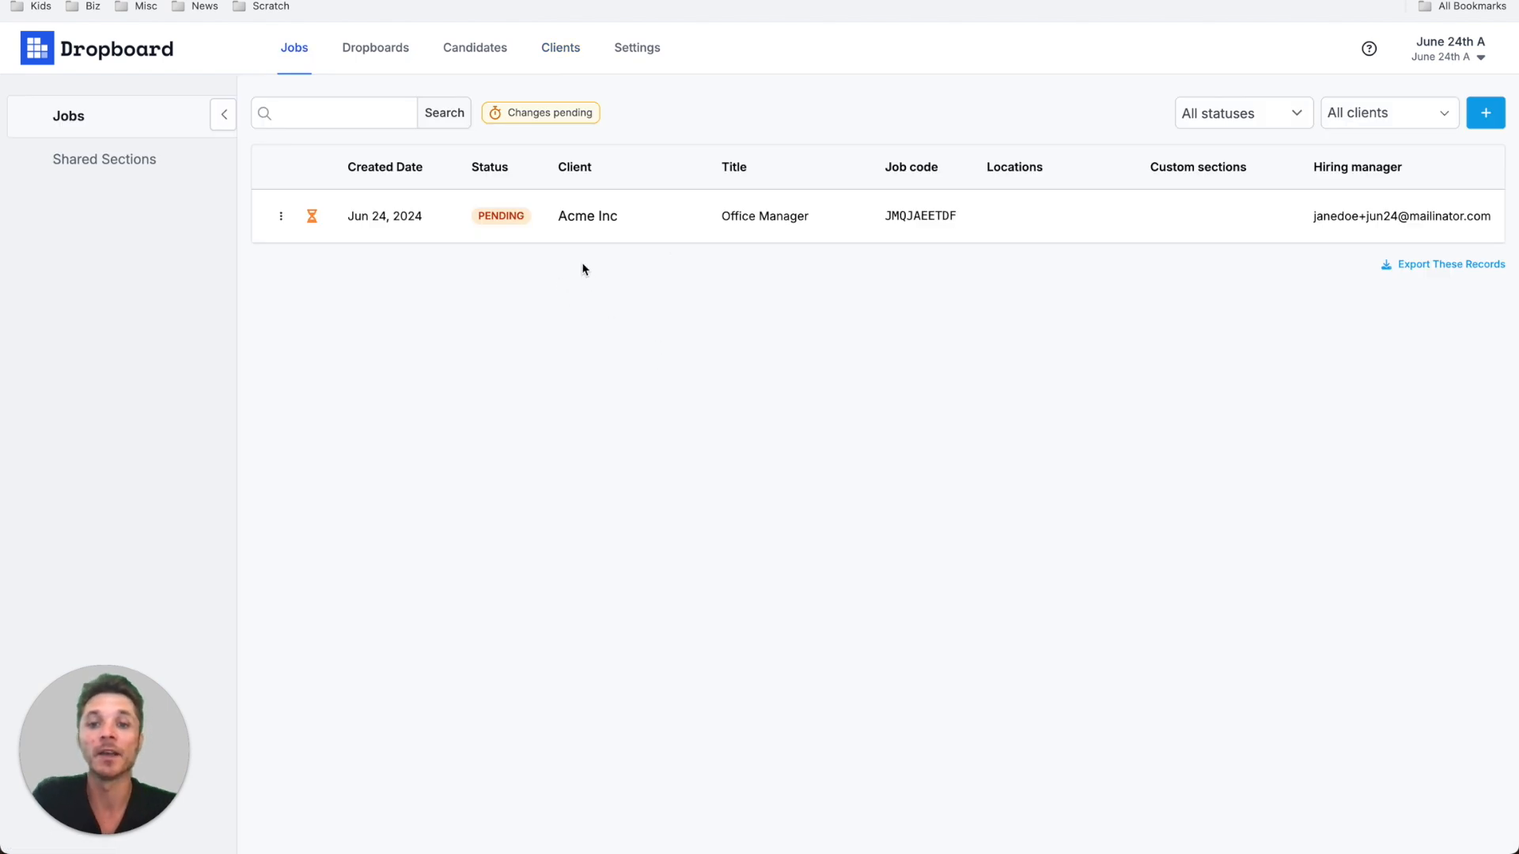
left_click(702, 232)
scroll(632, 416, "down", 1)
scroll(633, 417, "up", 1)
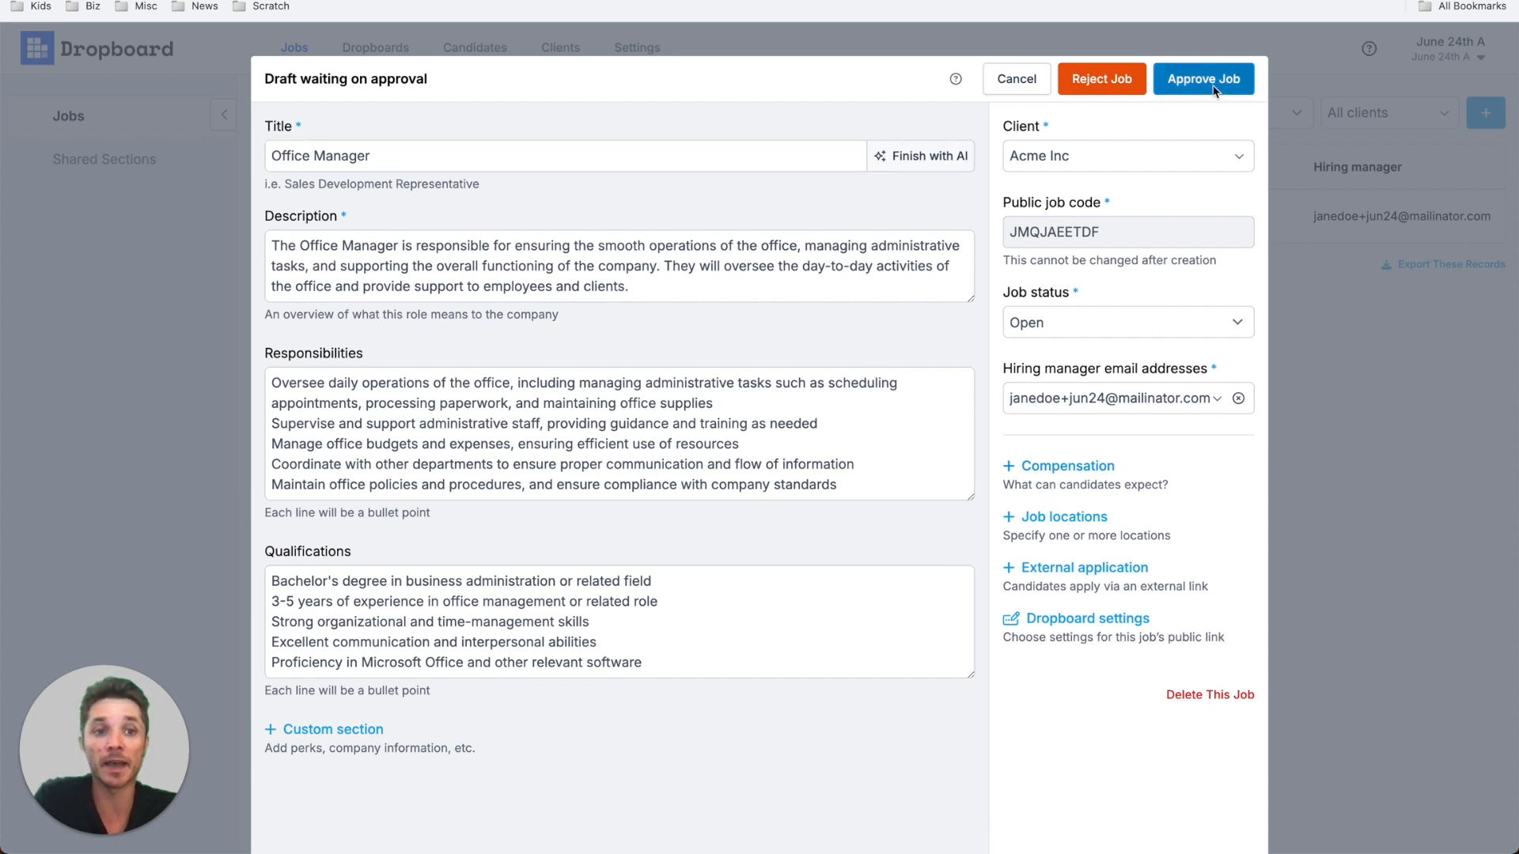
left_click(1253, 86)
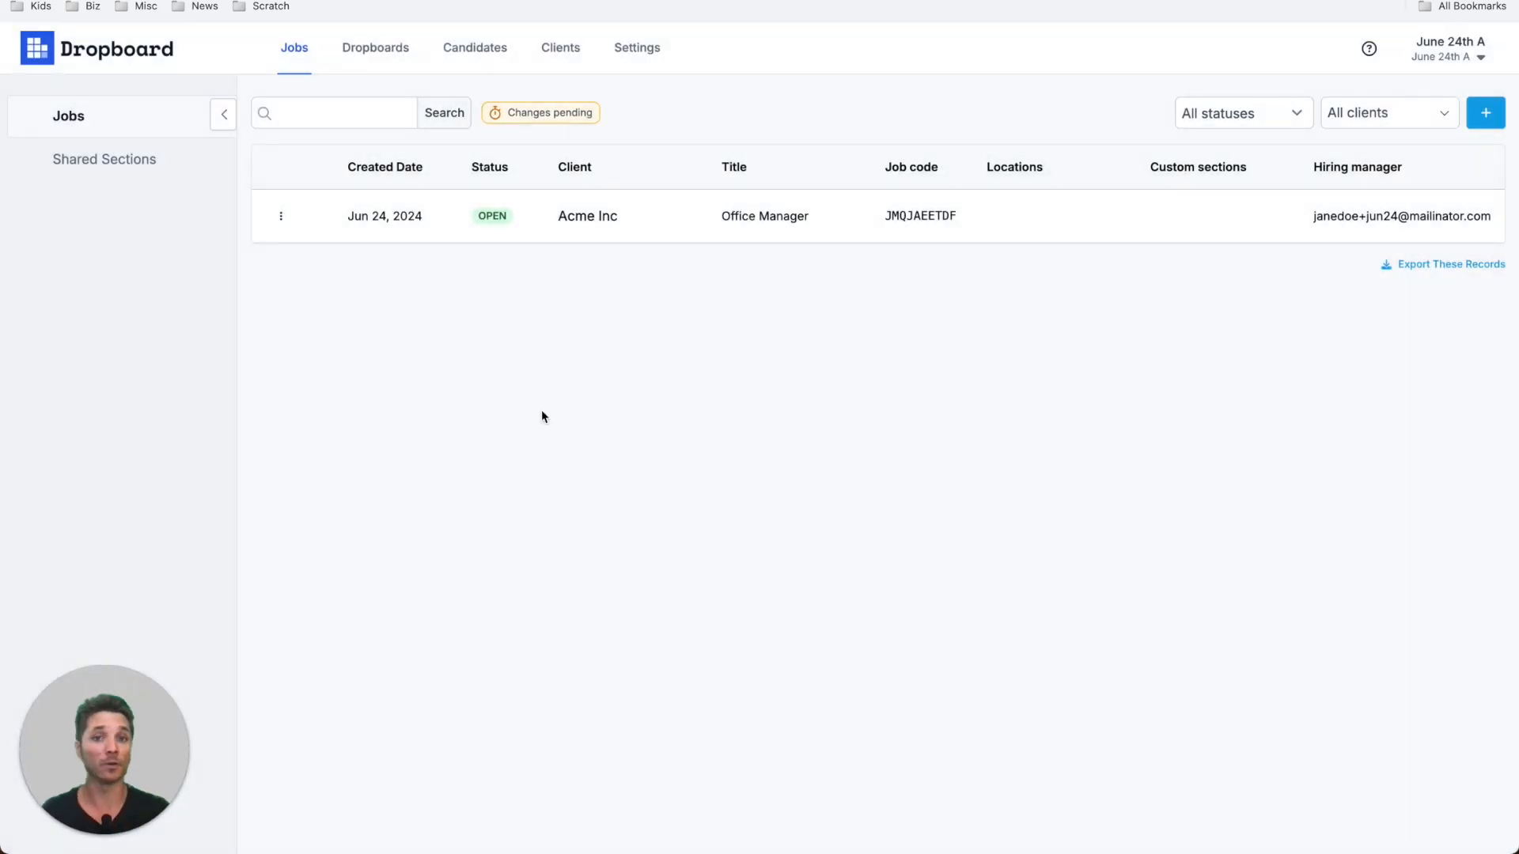
In the Rosewood client portal, retitle the Office Manager job as "Office Manager - Regional Sales" and save the edit.
key("super+grave")
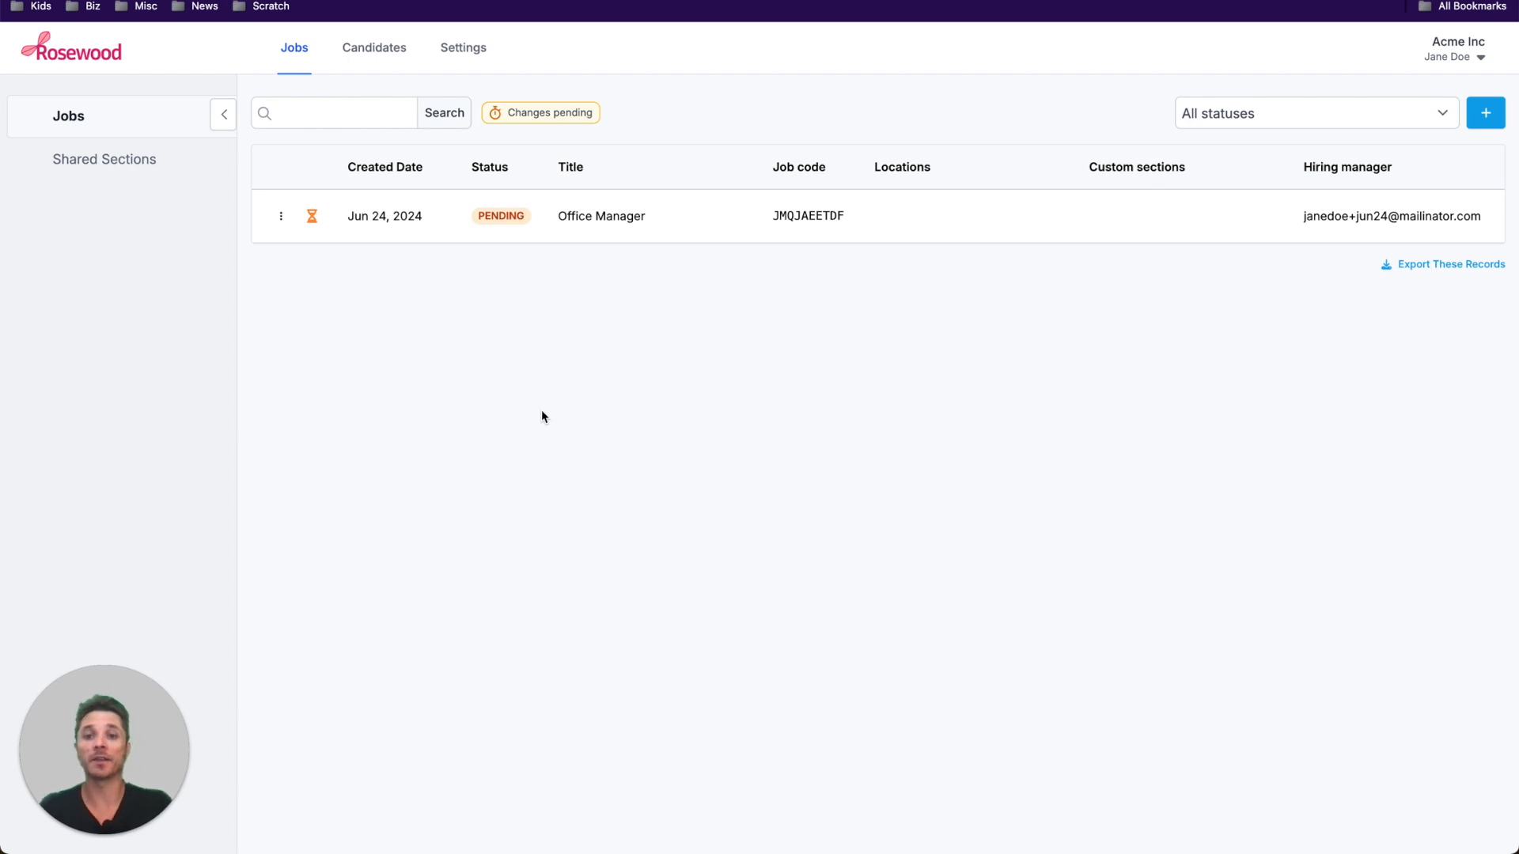
left_click(451, 123)
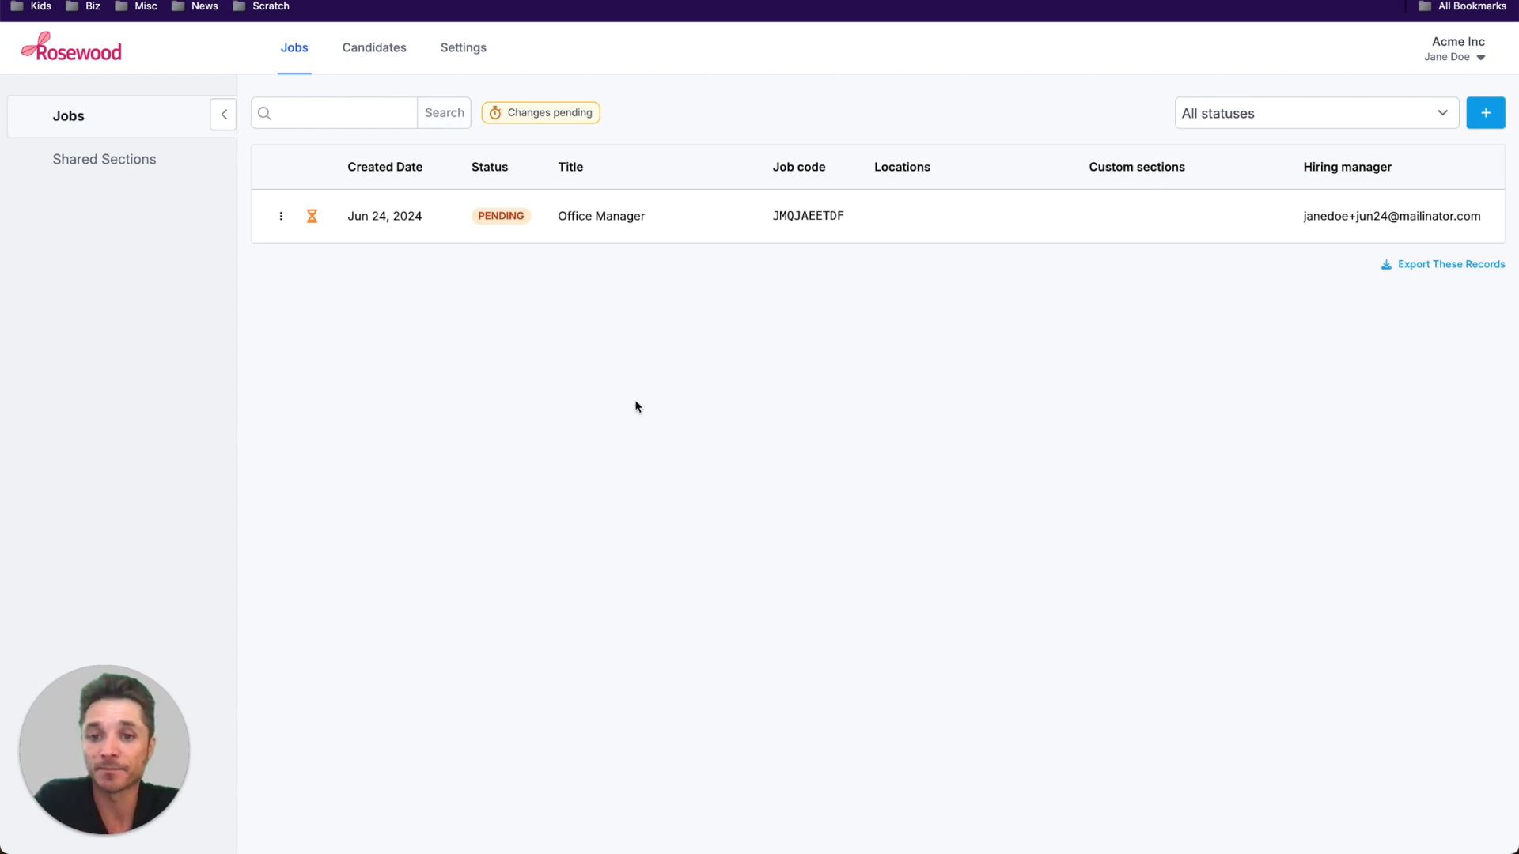
left_click(648, 222)
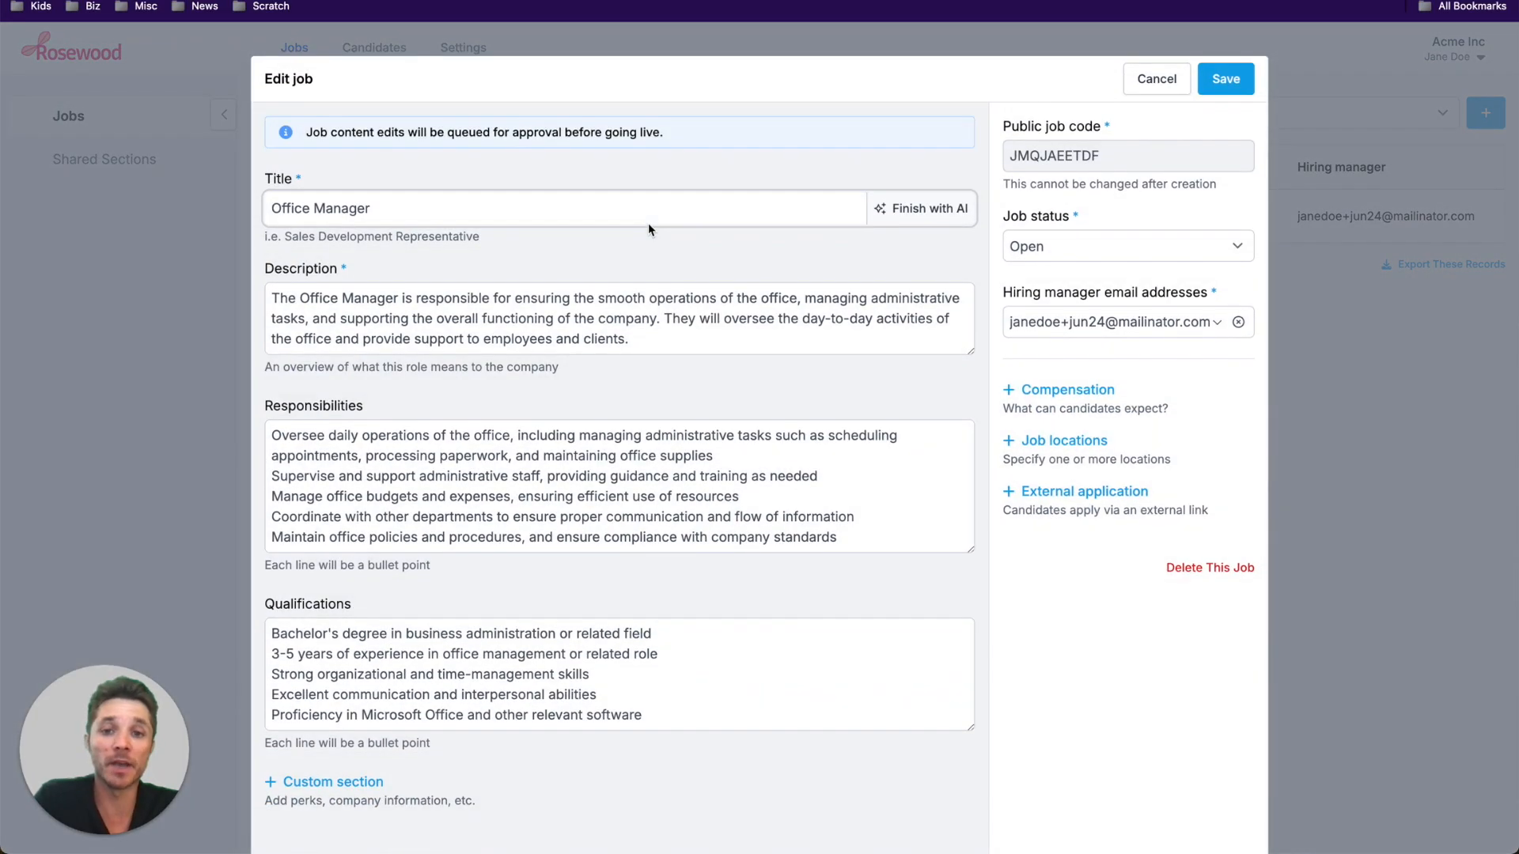
left_click(691, 208)
type("- Regional Sales")
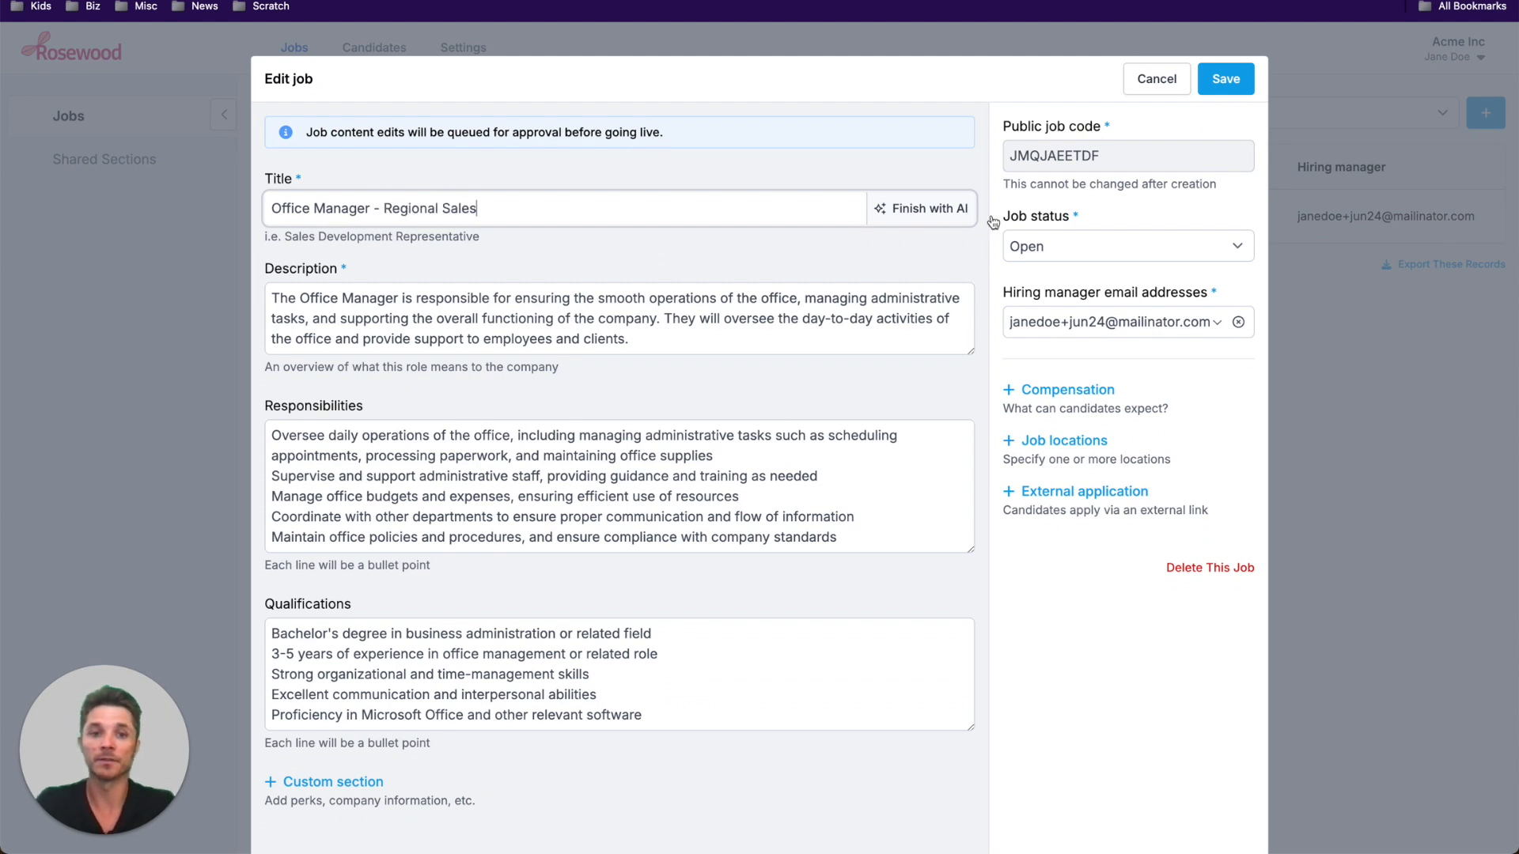
left_click(1227, 80)
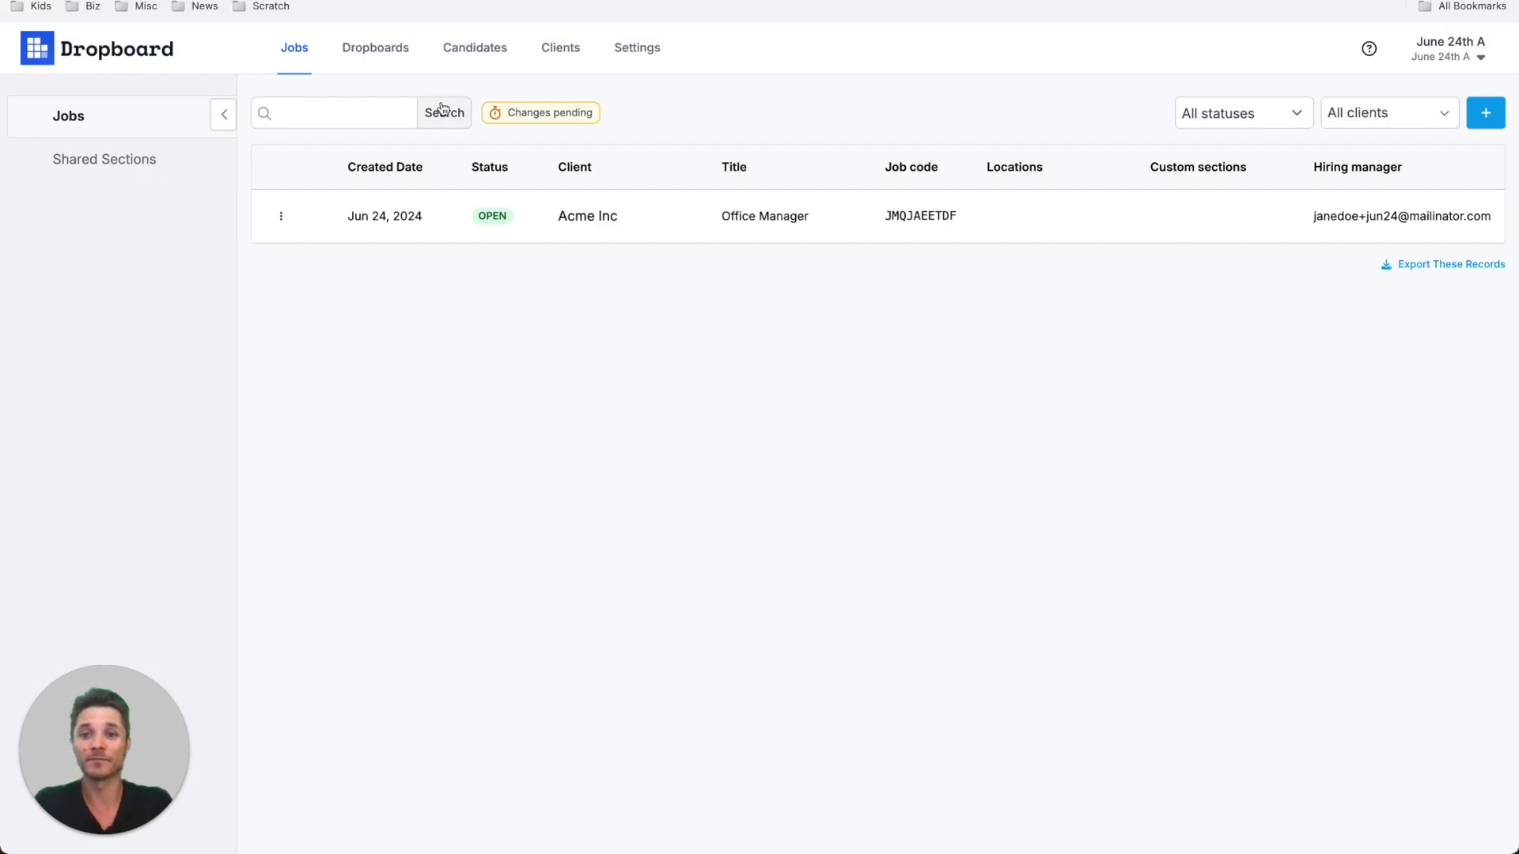
Refresh the job list in the Dropboard agency account and compare the pending Office Manager draft with the job's live title.
left_click(442, 112)
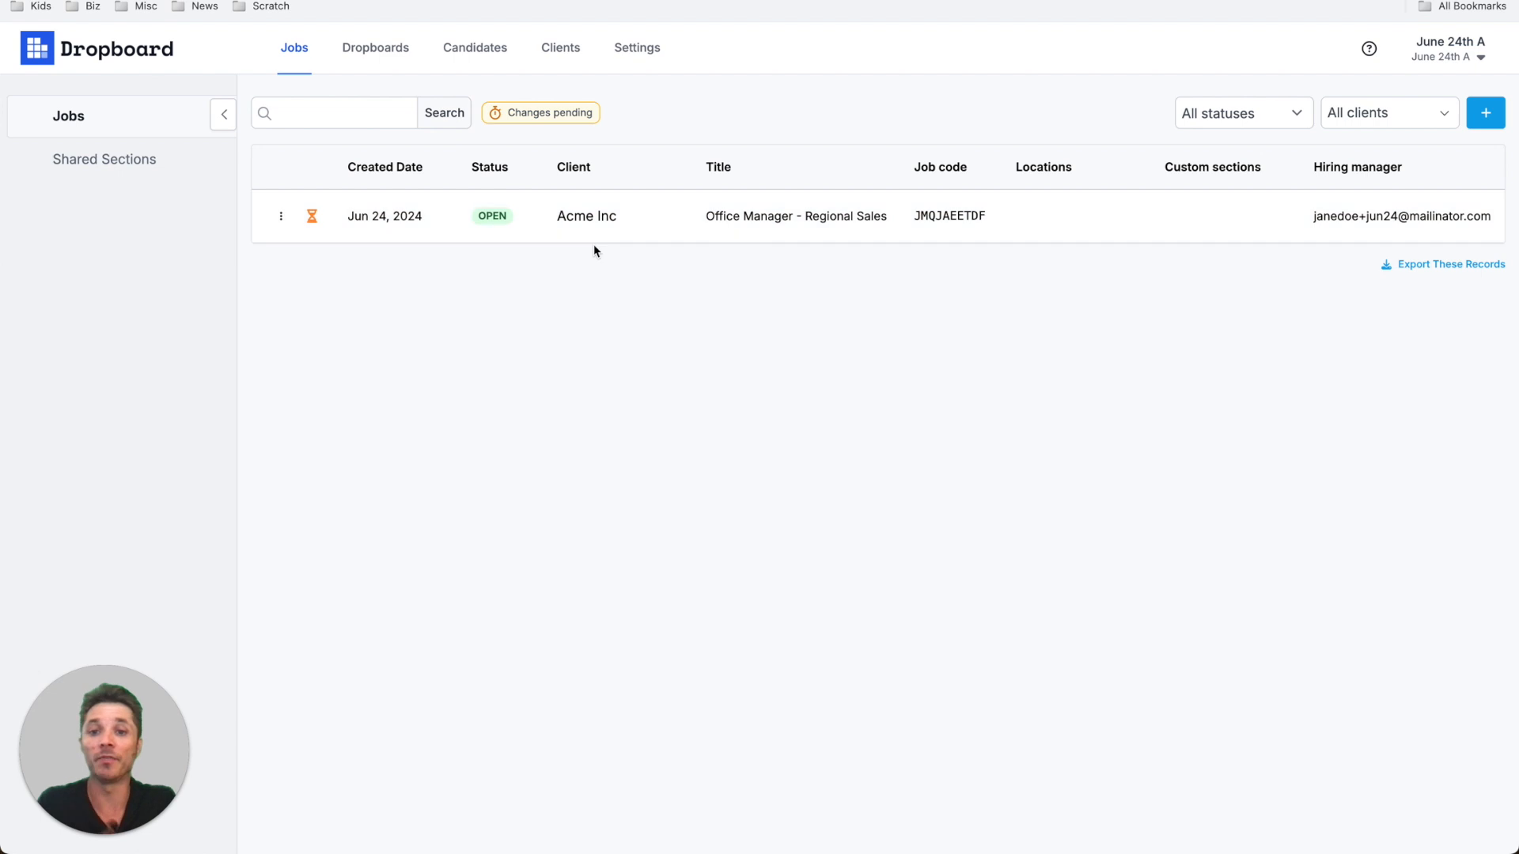
left_click(281, 216)
left_click(313, 240)
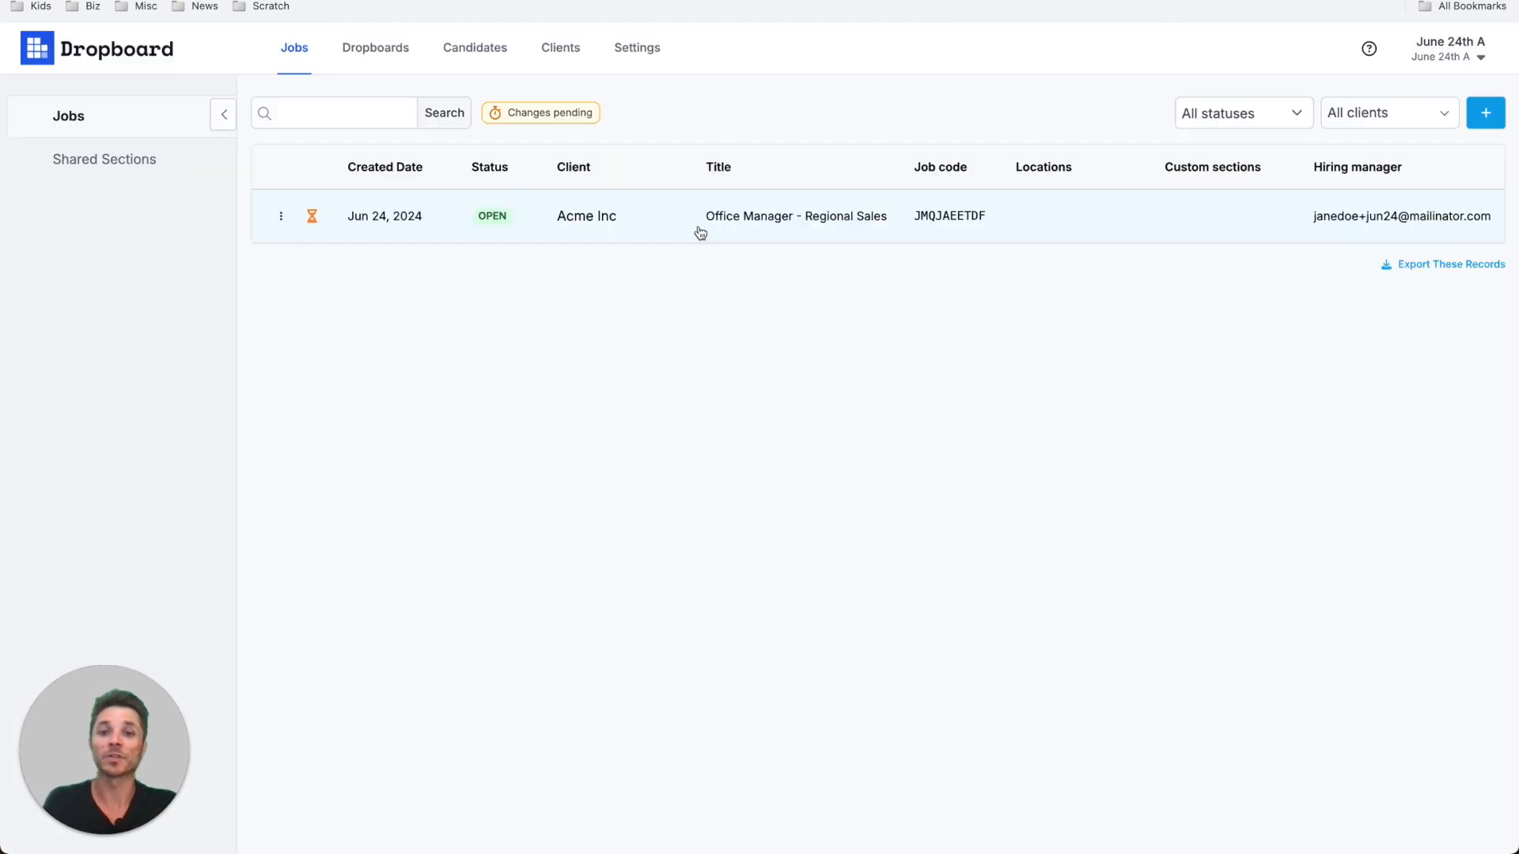
left_click(701, 233)
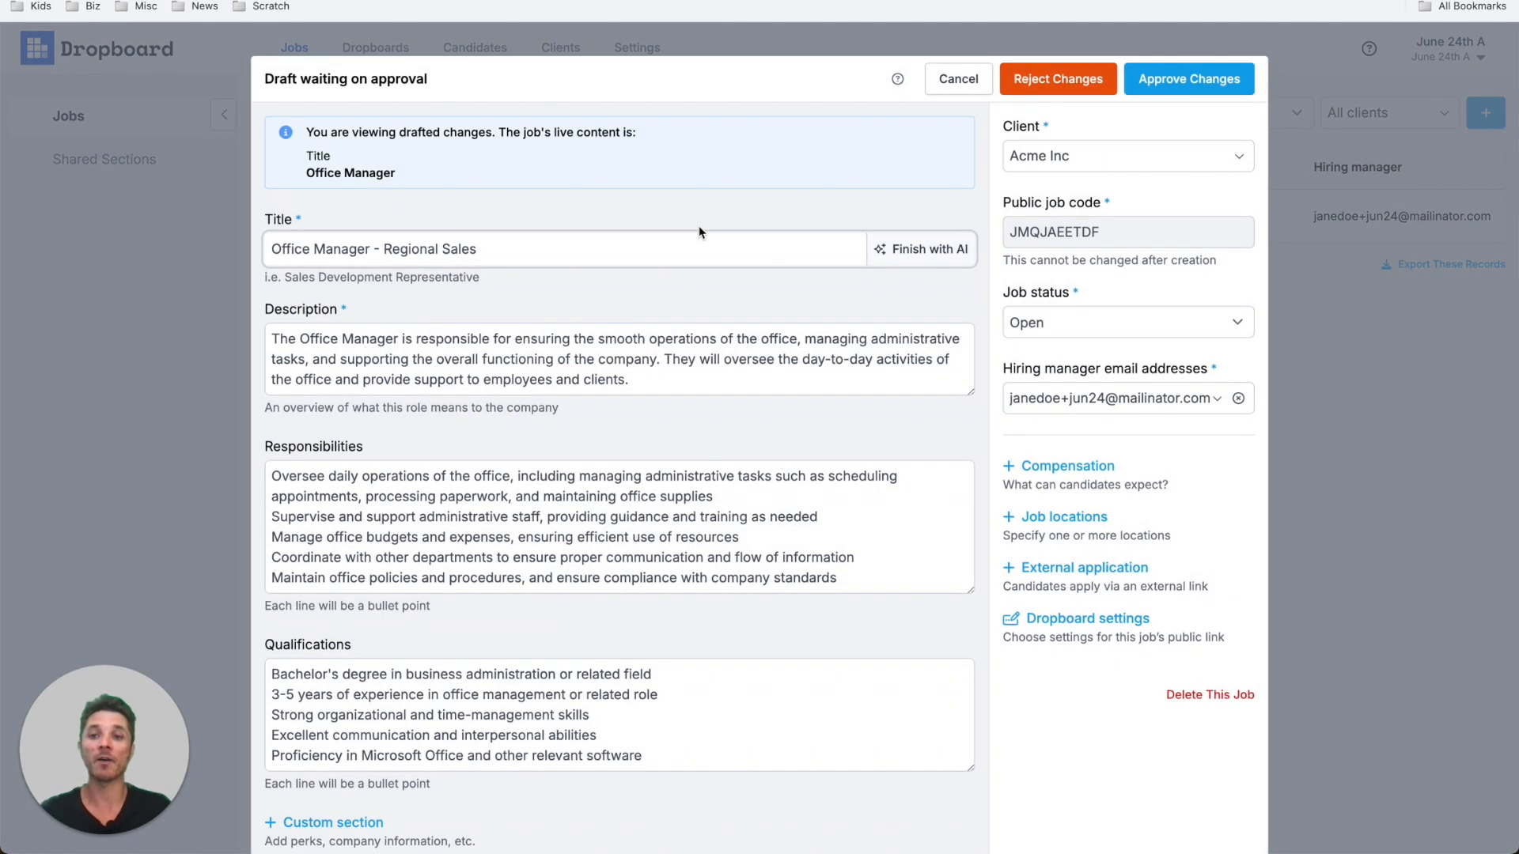
mouse_move(308, 156)
left_mouse_down()
mouse_move(385, 173)
mouse_move(309, 169)
left_mouse_up()
left_click(410, 172)
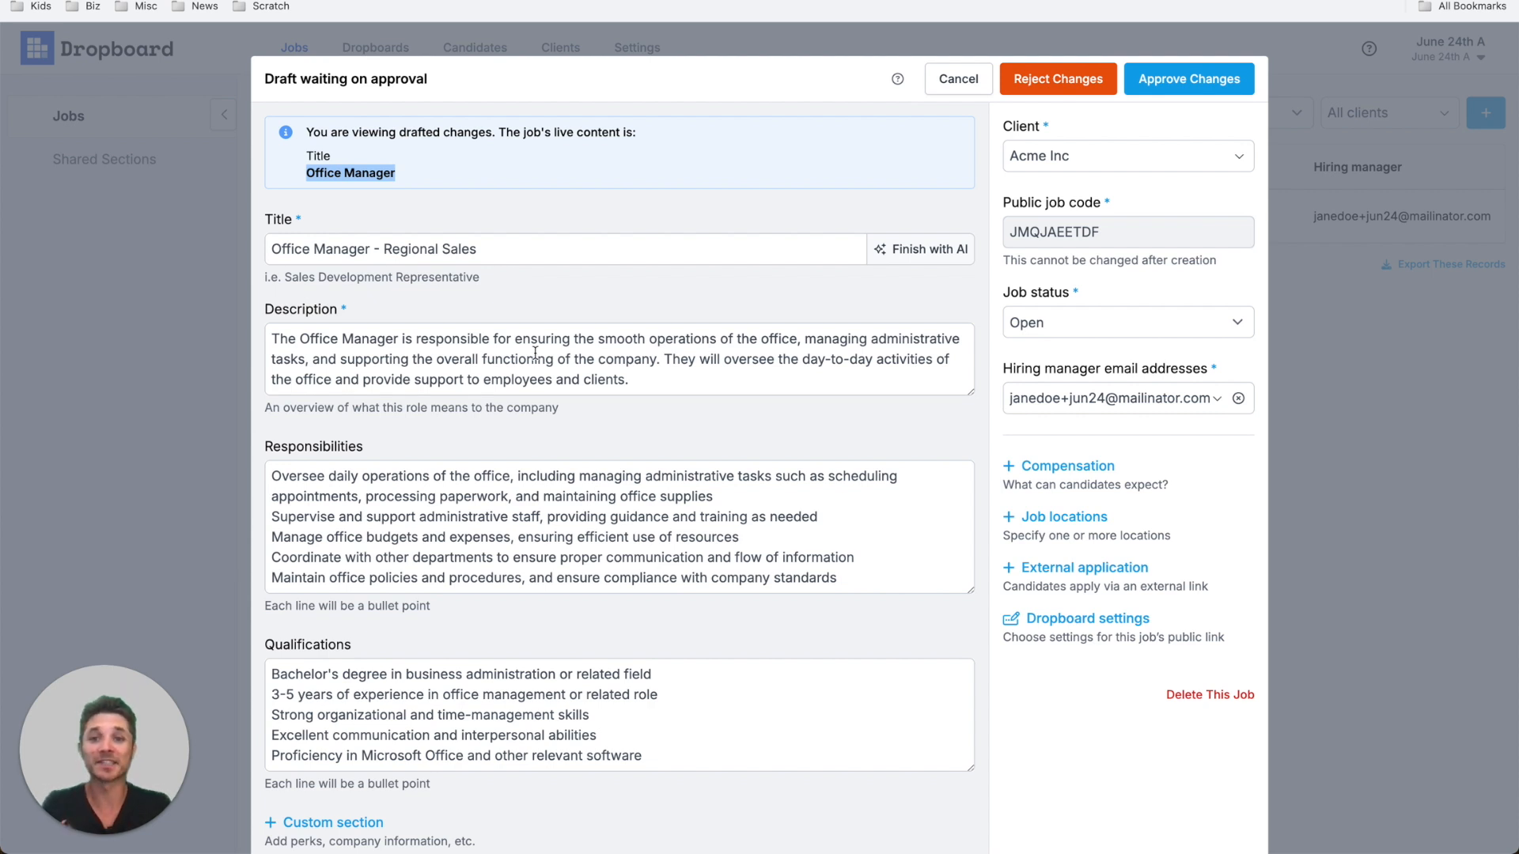
Reject the drafted changes, leaving the draft for future edits, with the reason "Please don't use names in job descriptions.".
left_click(1074, 77)
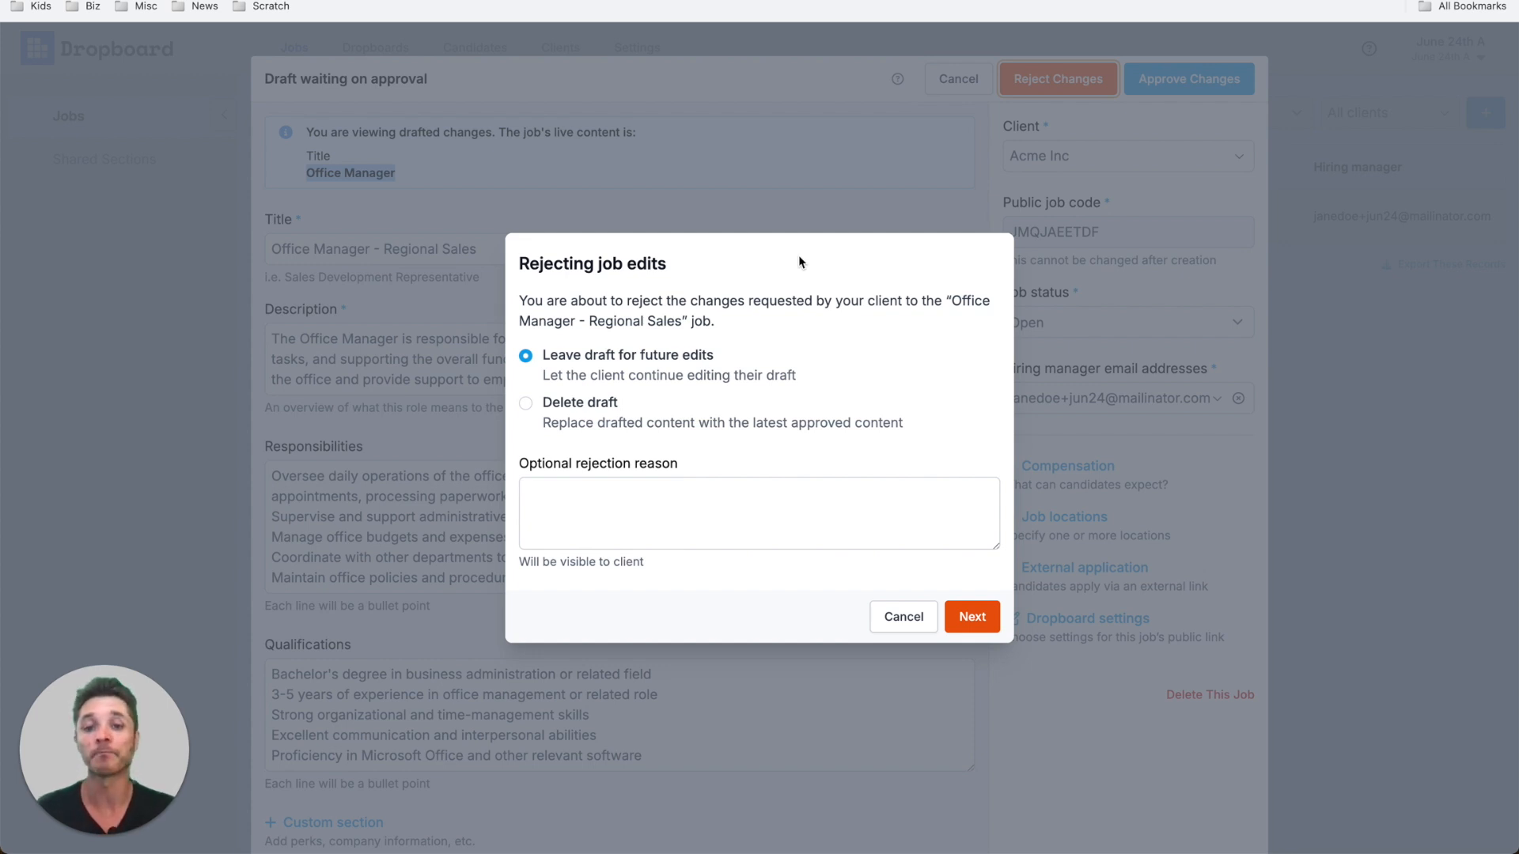
left_click(586, 403)
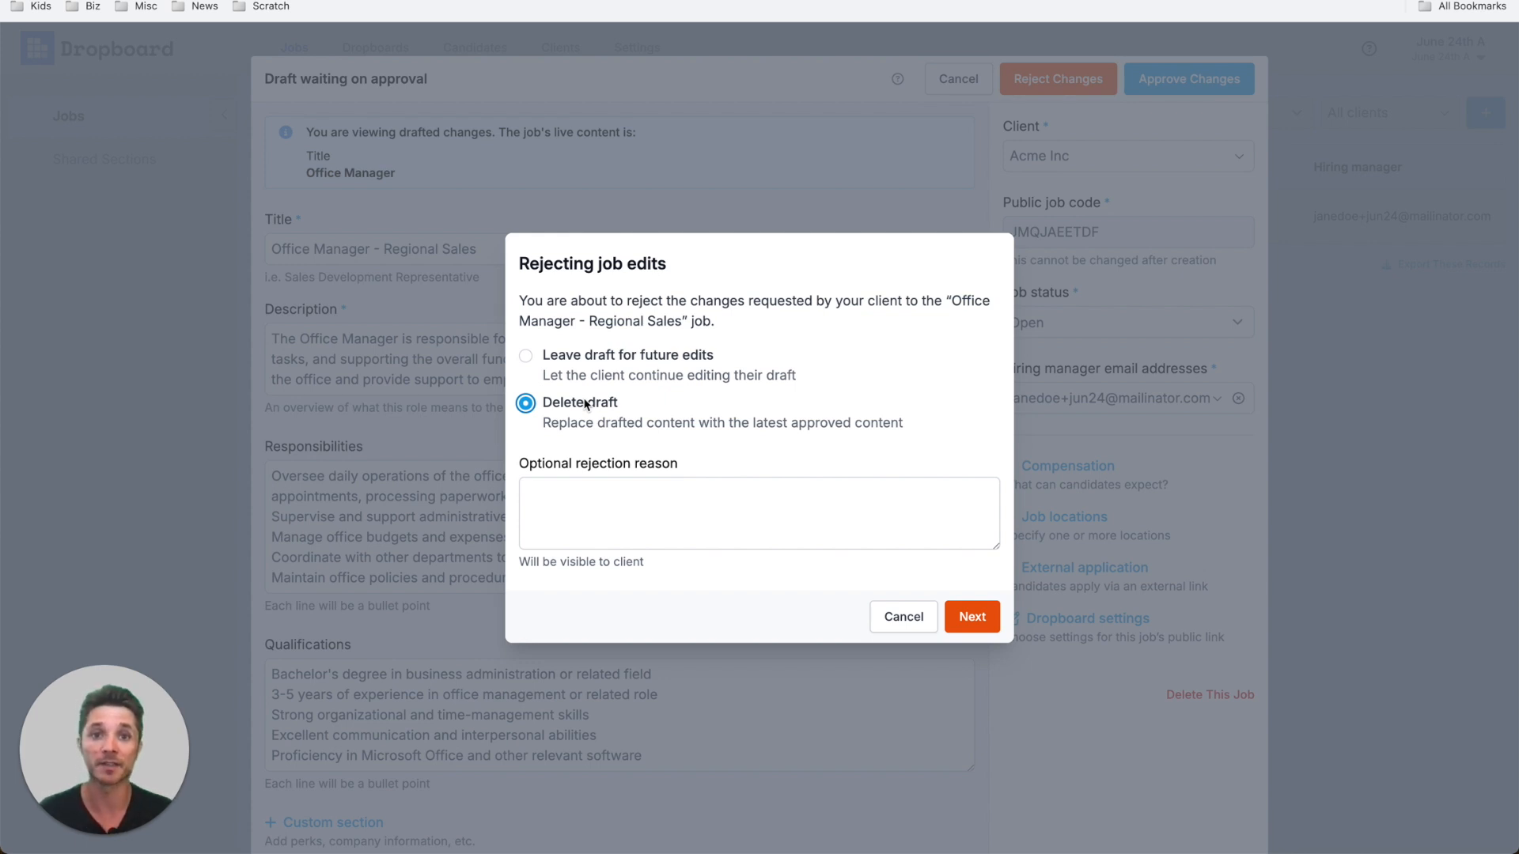
left_click(601, 354)
left_click(667, 491)
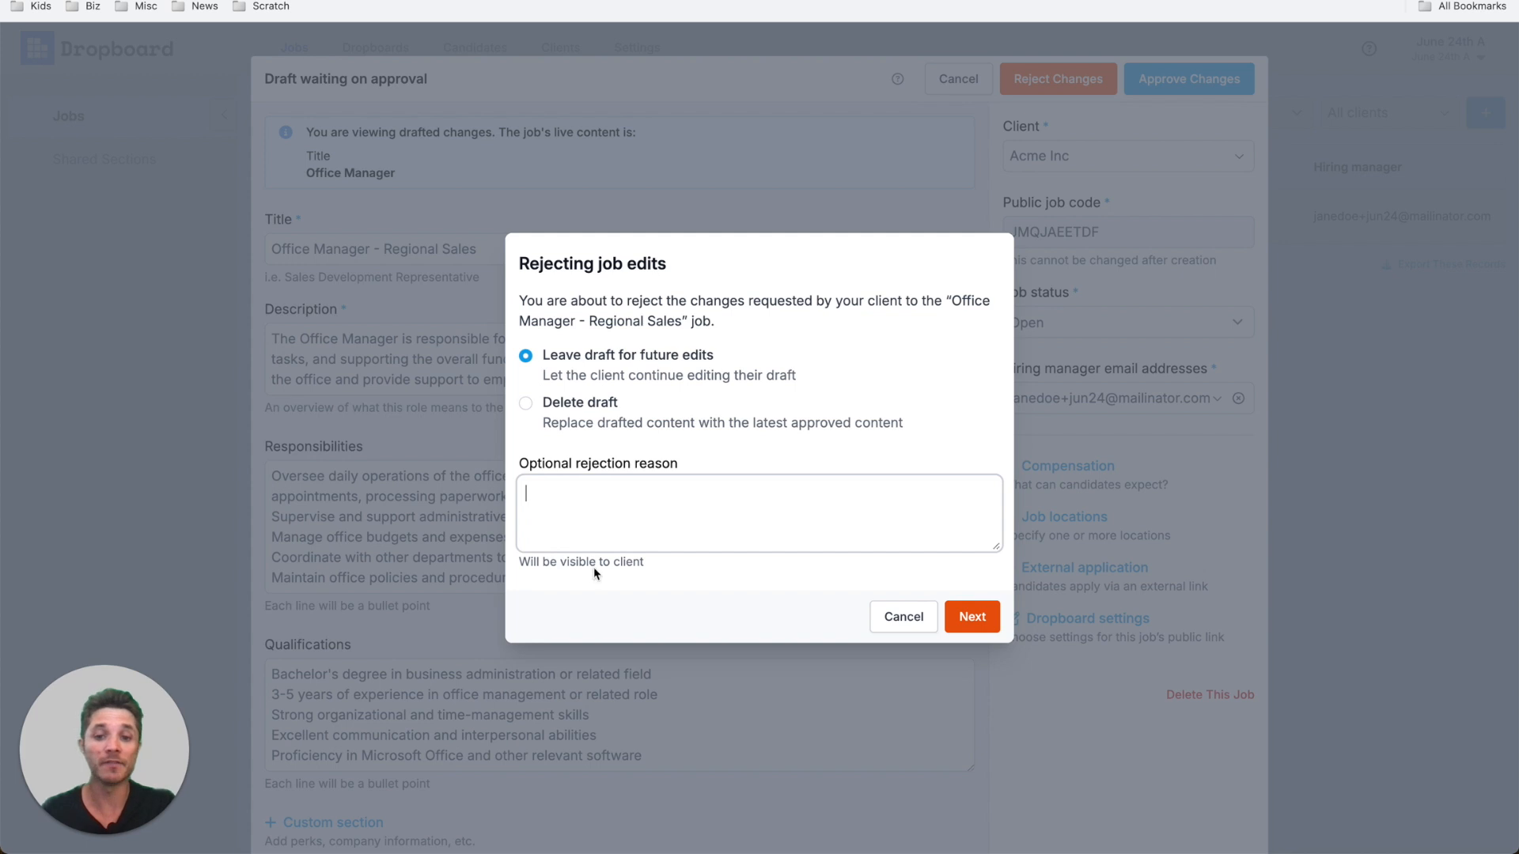
type("Please don't use")
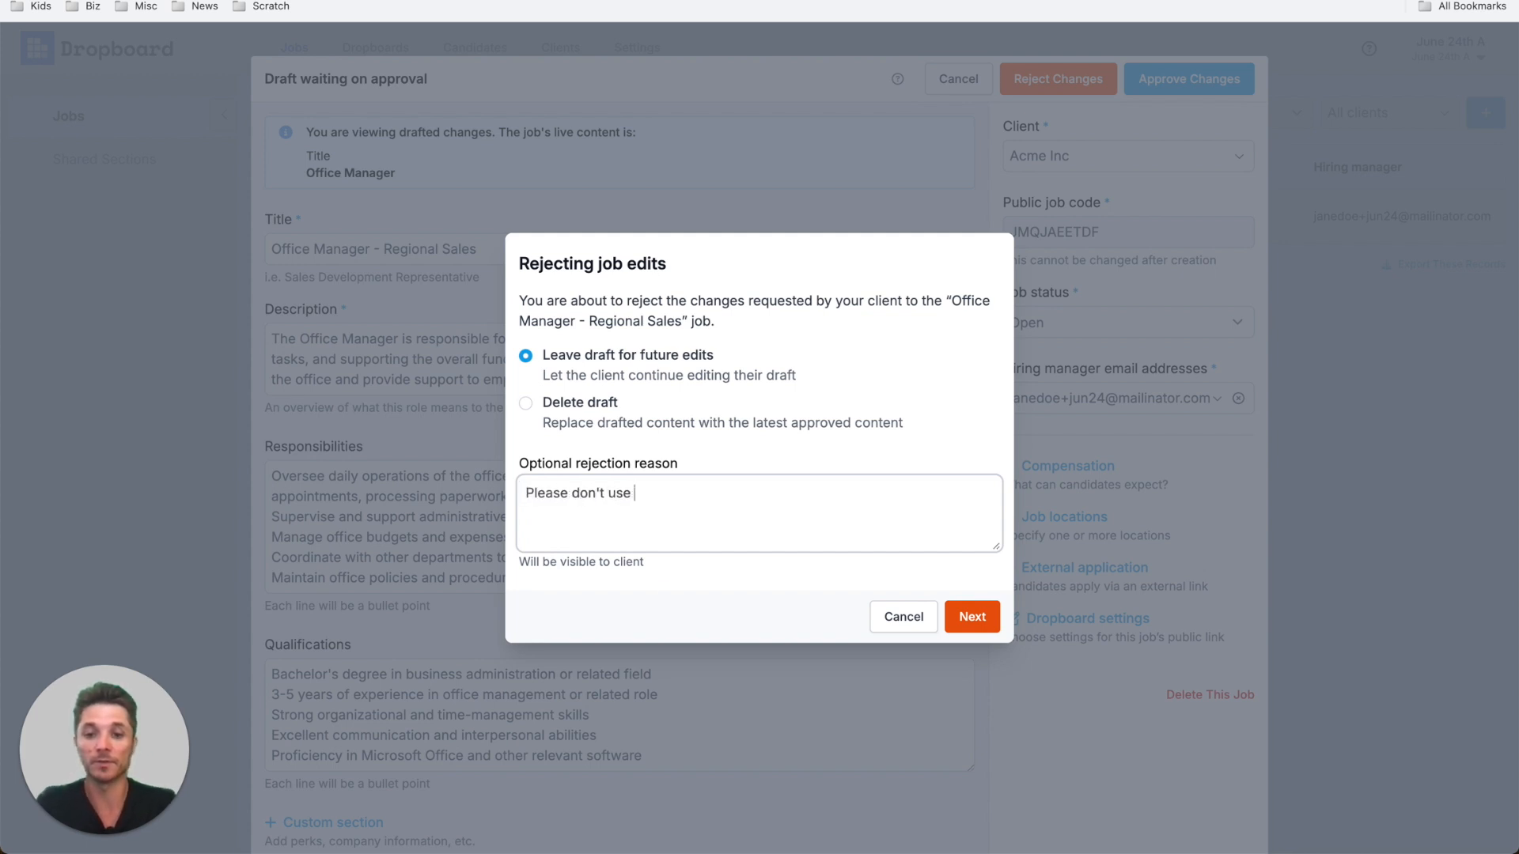
type(" names in job d")
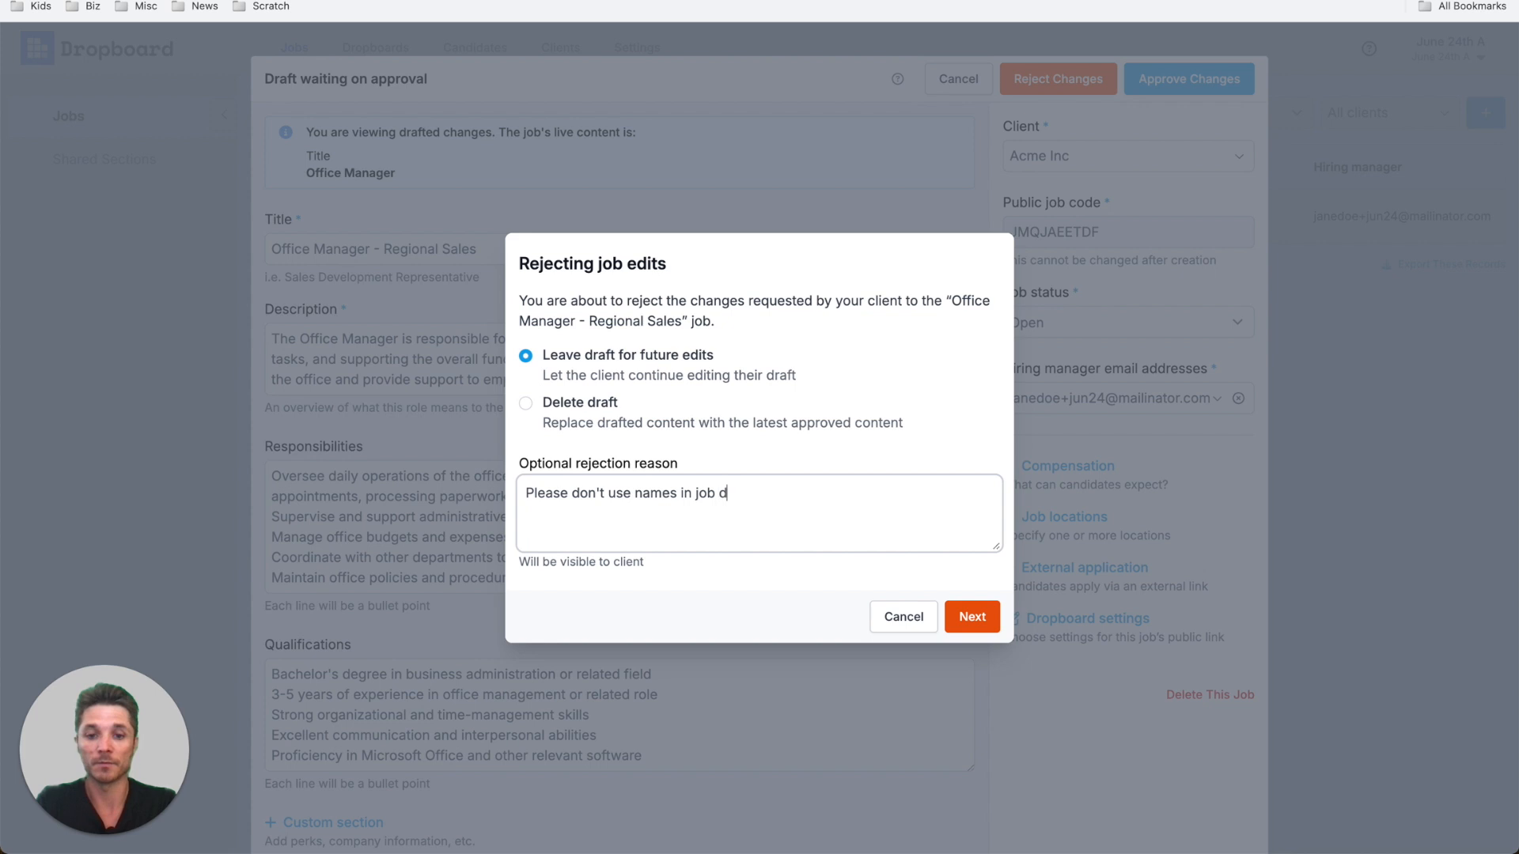
type("escriptions.")
left_click(972, 617)
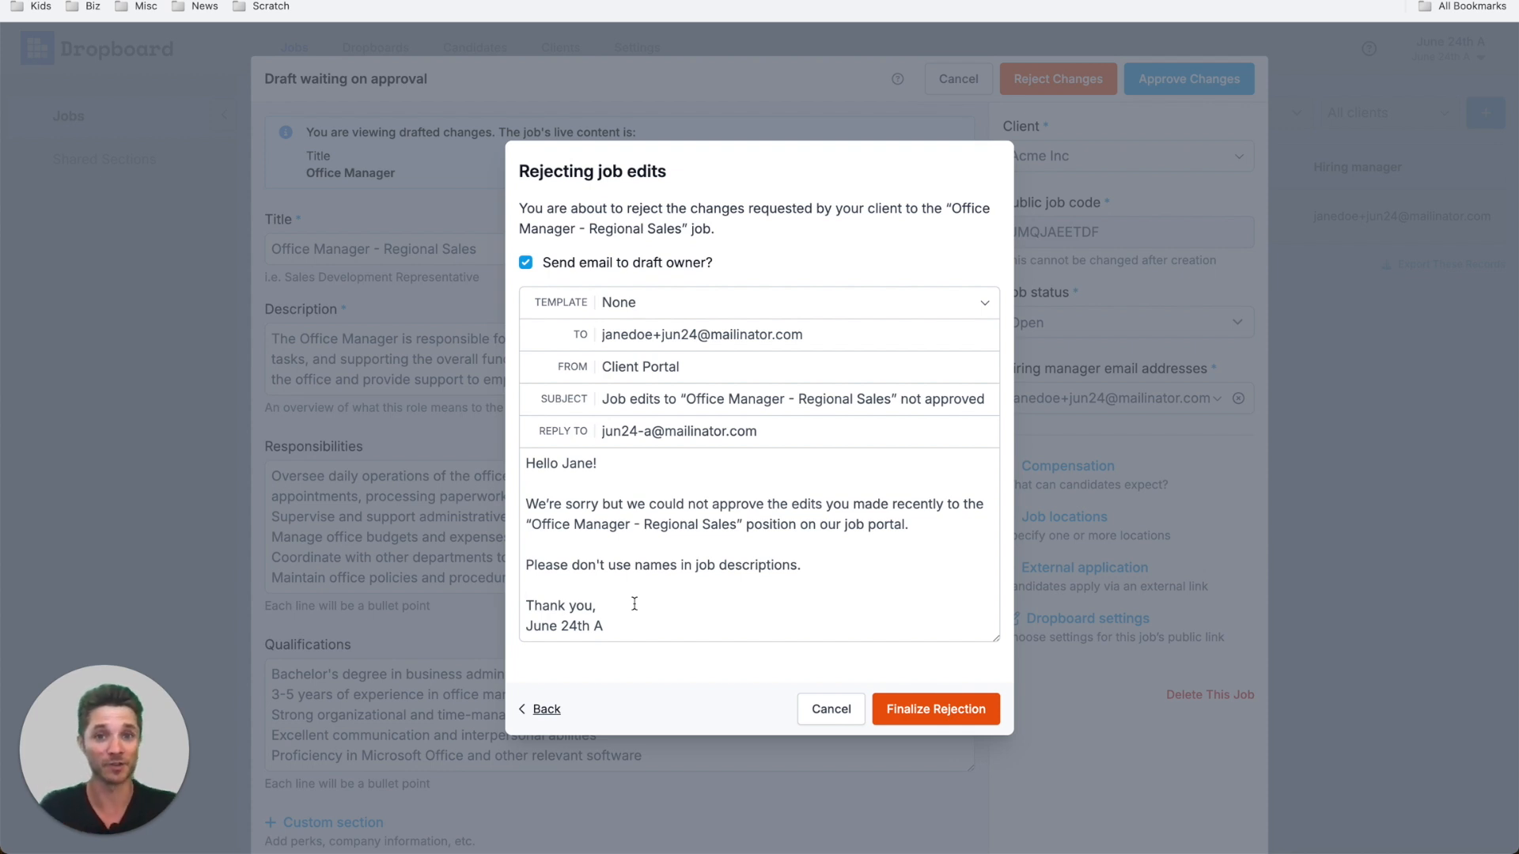
Review the rejection email and its template setting, keep it addressed to the draft owner, and finalize the rejection.
left_click_drag(524, 567, 840, 562)
left_click(840, 562)
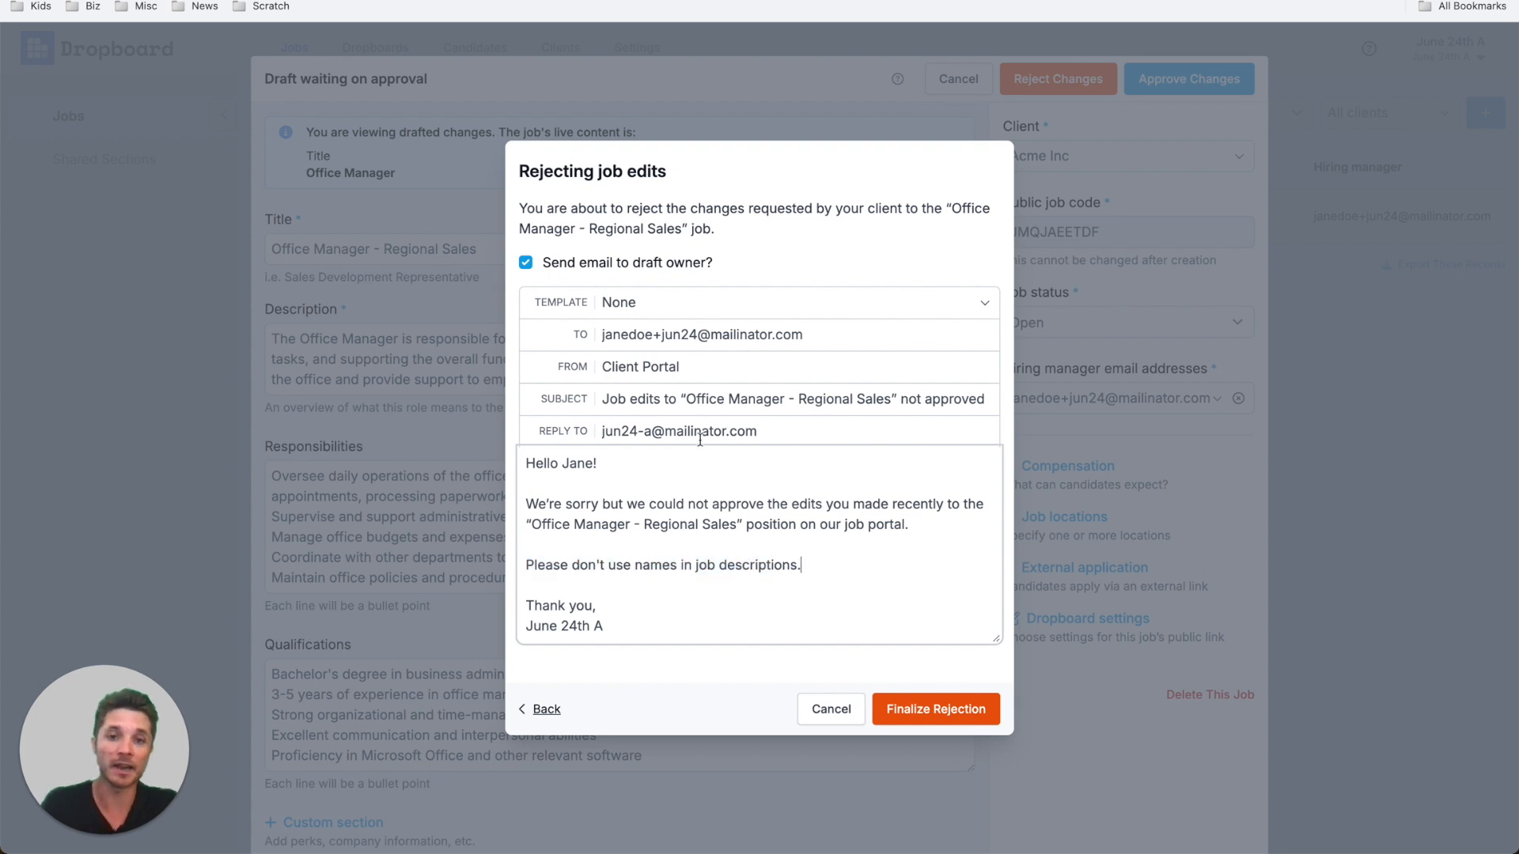
left_click(709, 313)
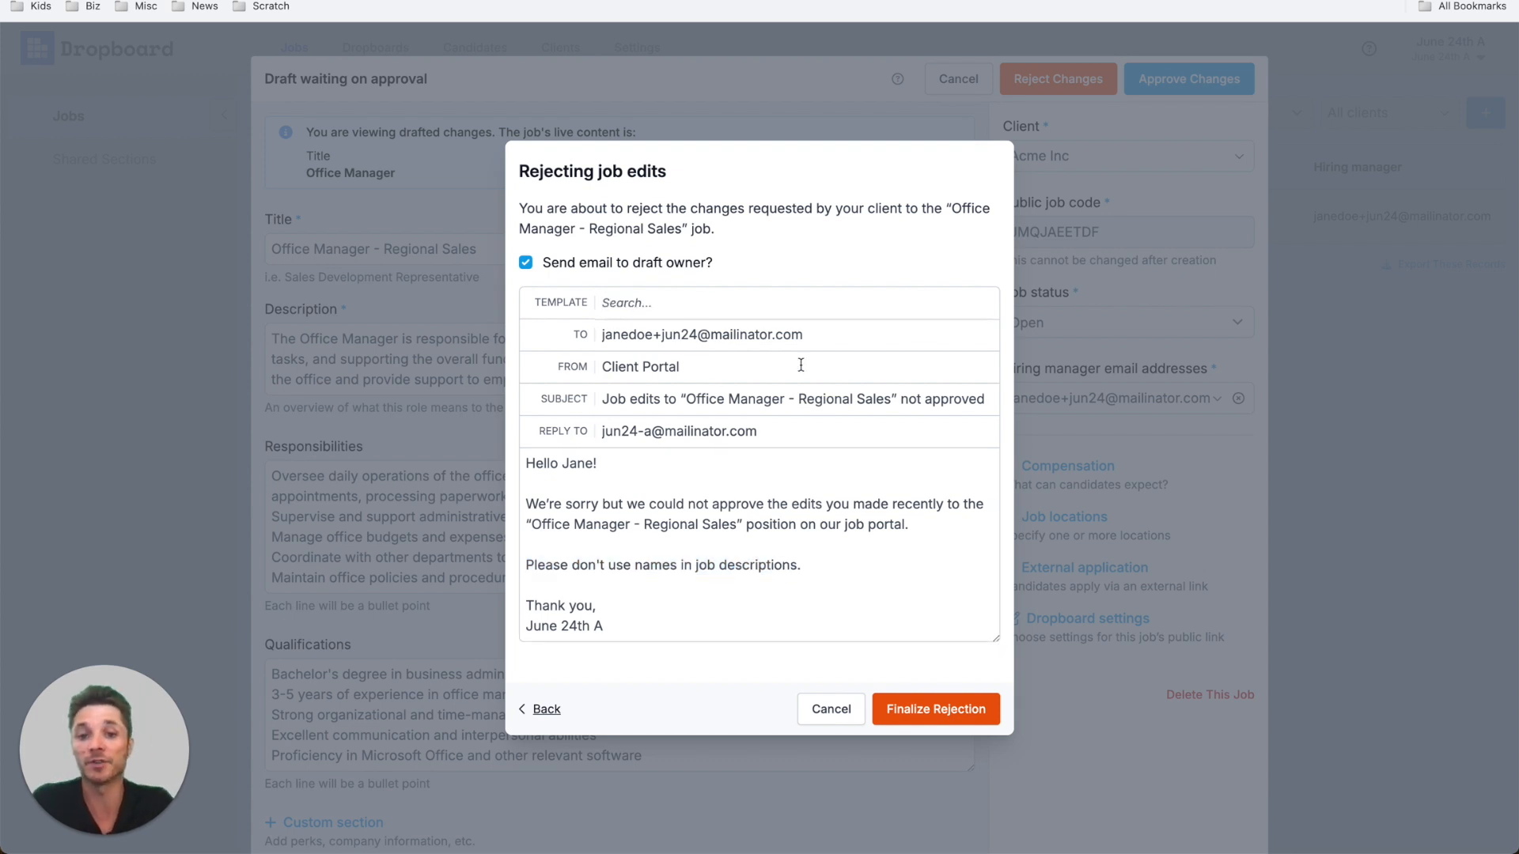
left_click(664, 505)
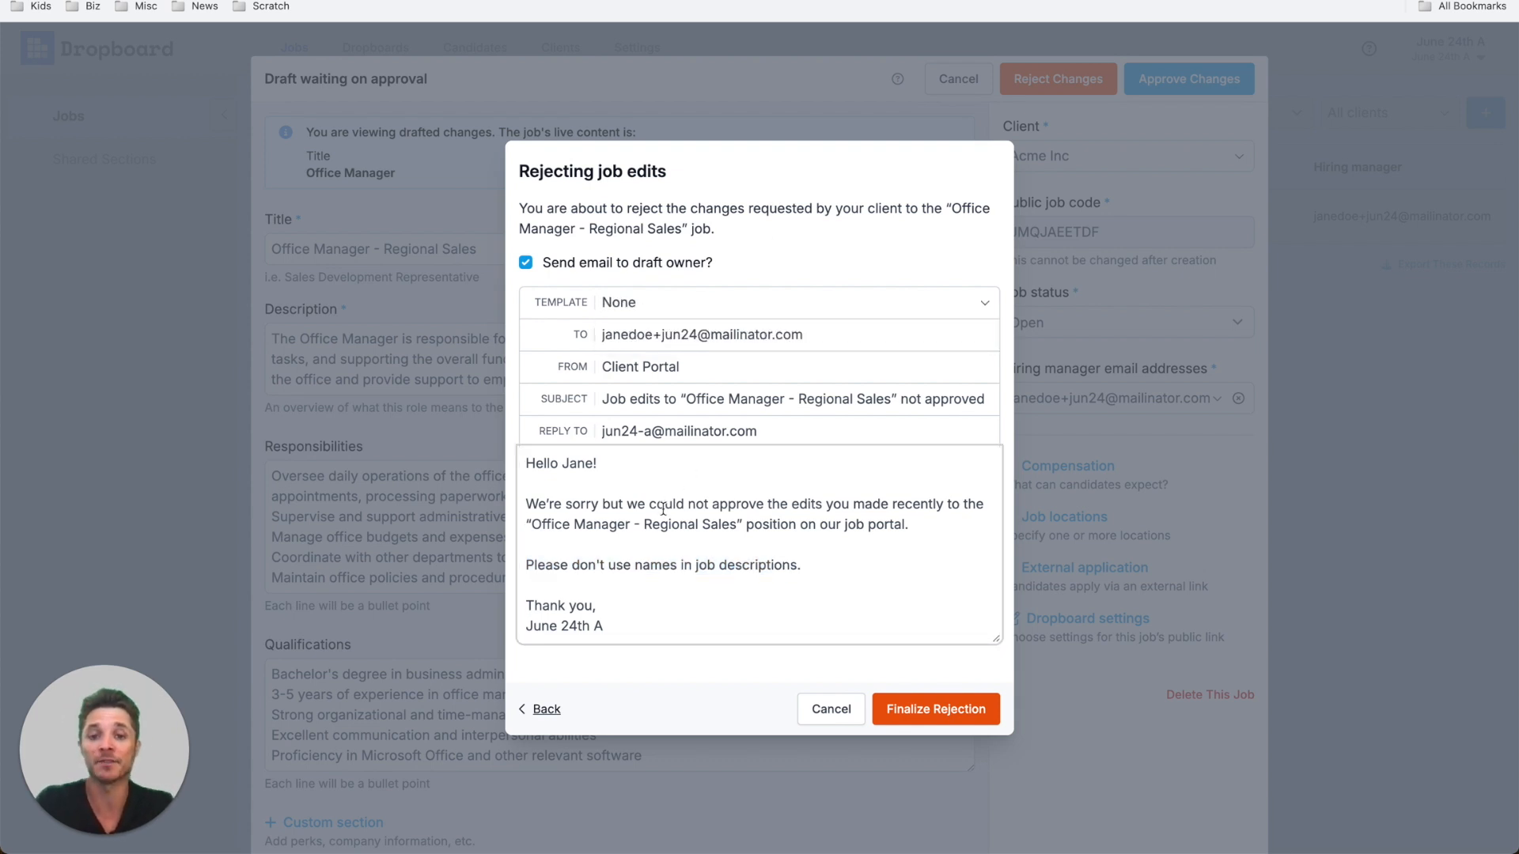
left_click(944, 712)
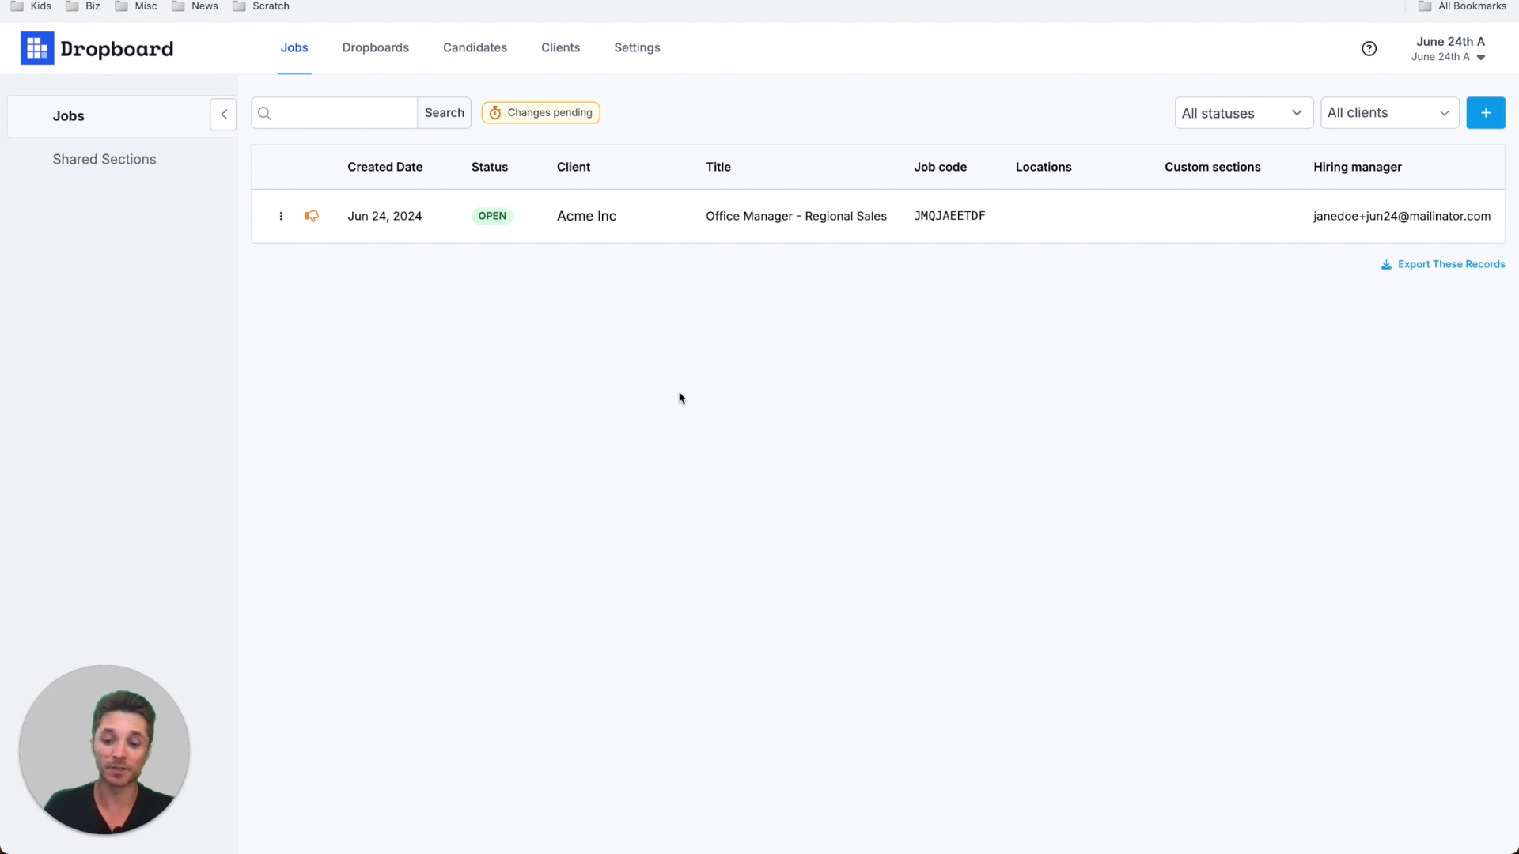
Refresh the job list in the Rosewood client portal, open the rejected Office Manager draft and read the rejection reason.
key("super+grave")
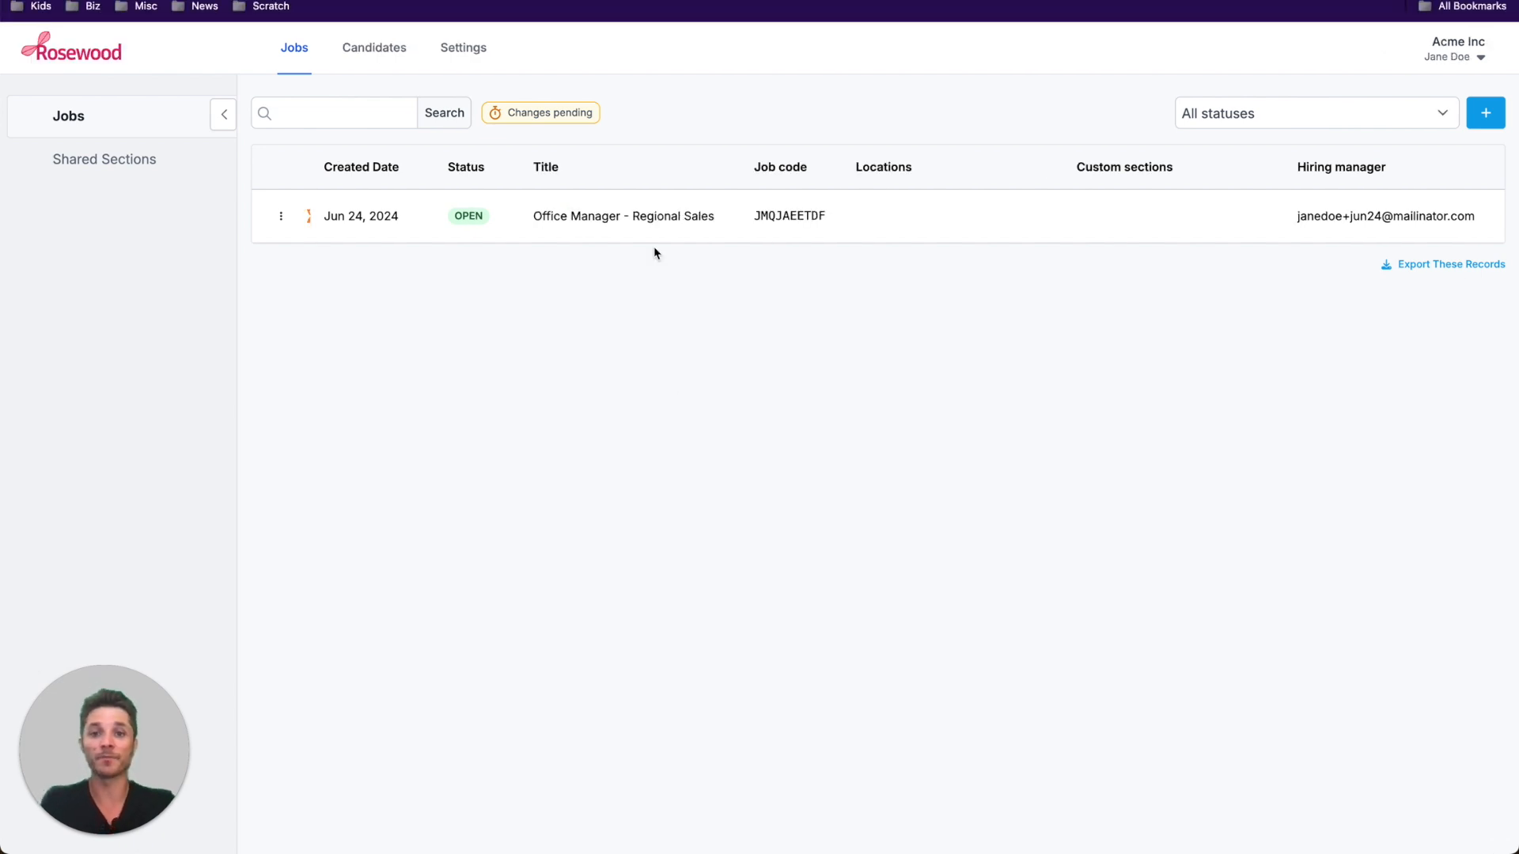
left_click(429, 118)
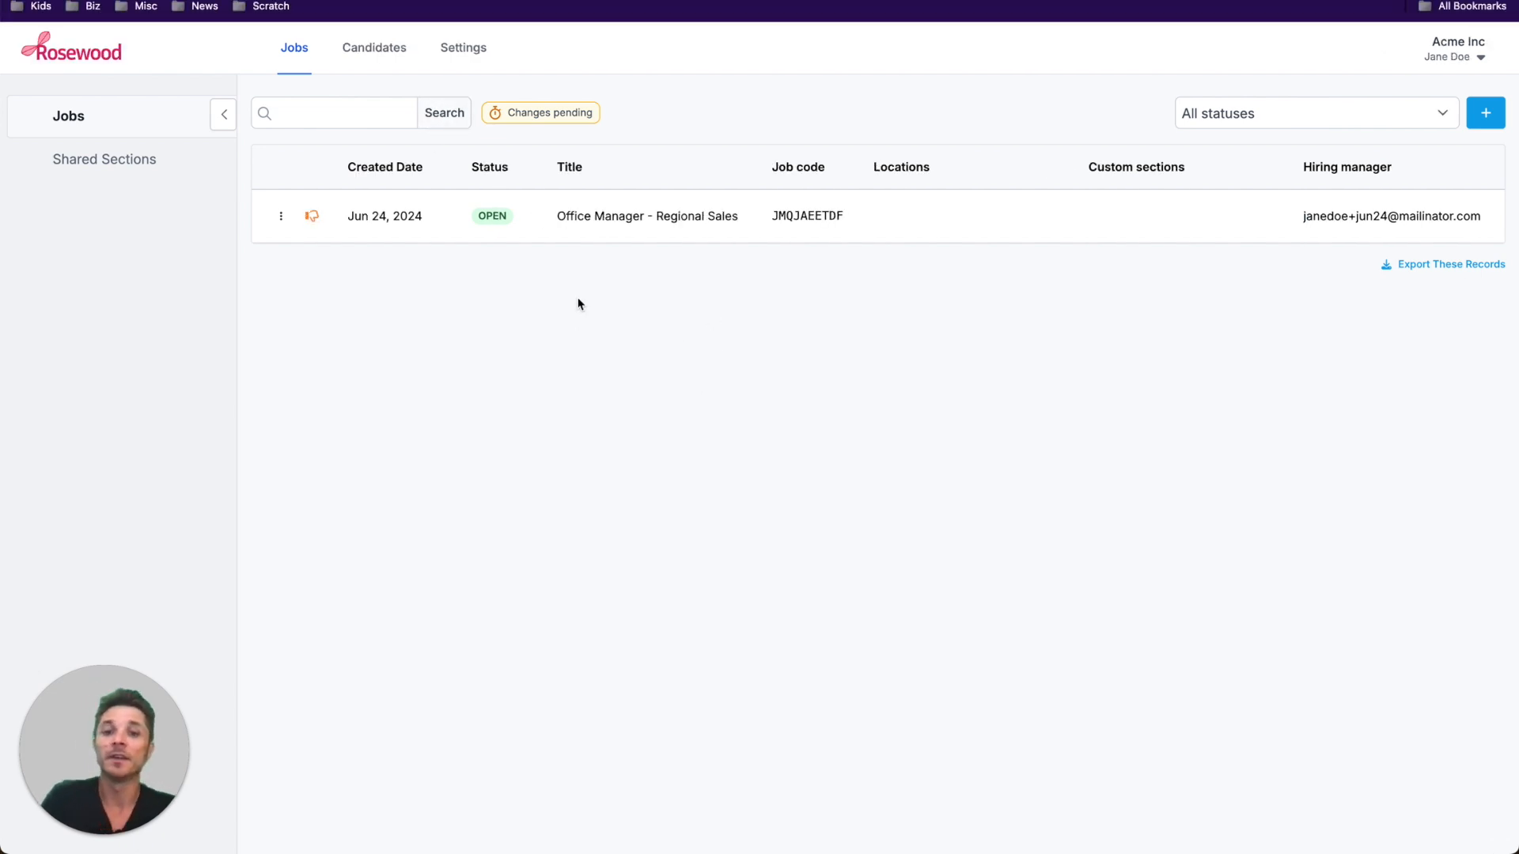
left_click(808, 239)
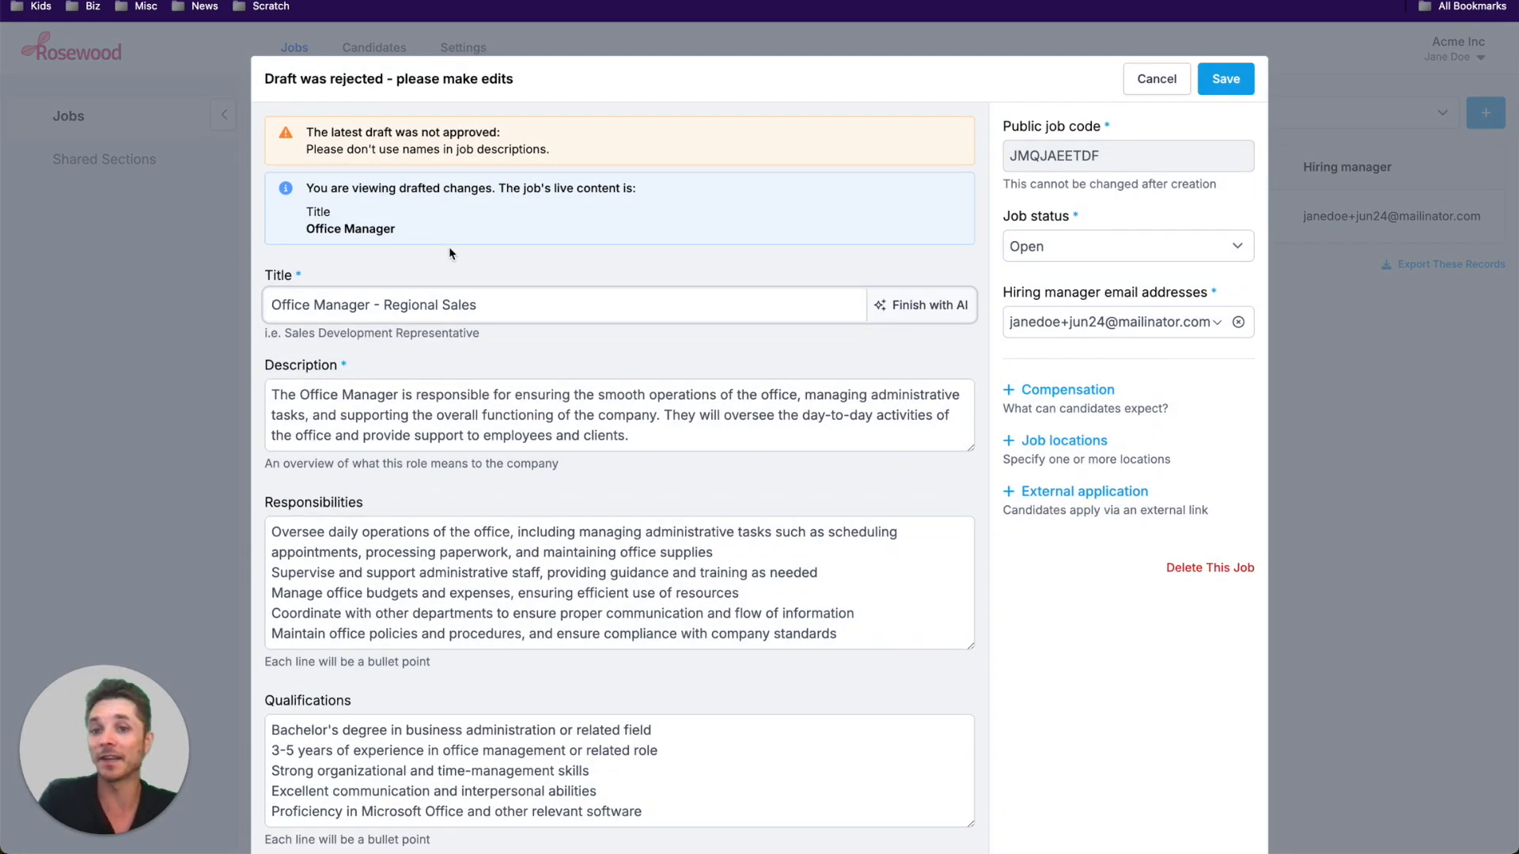
left_click_drag(307, 149, 552, 149)
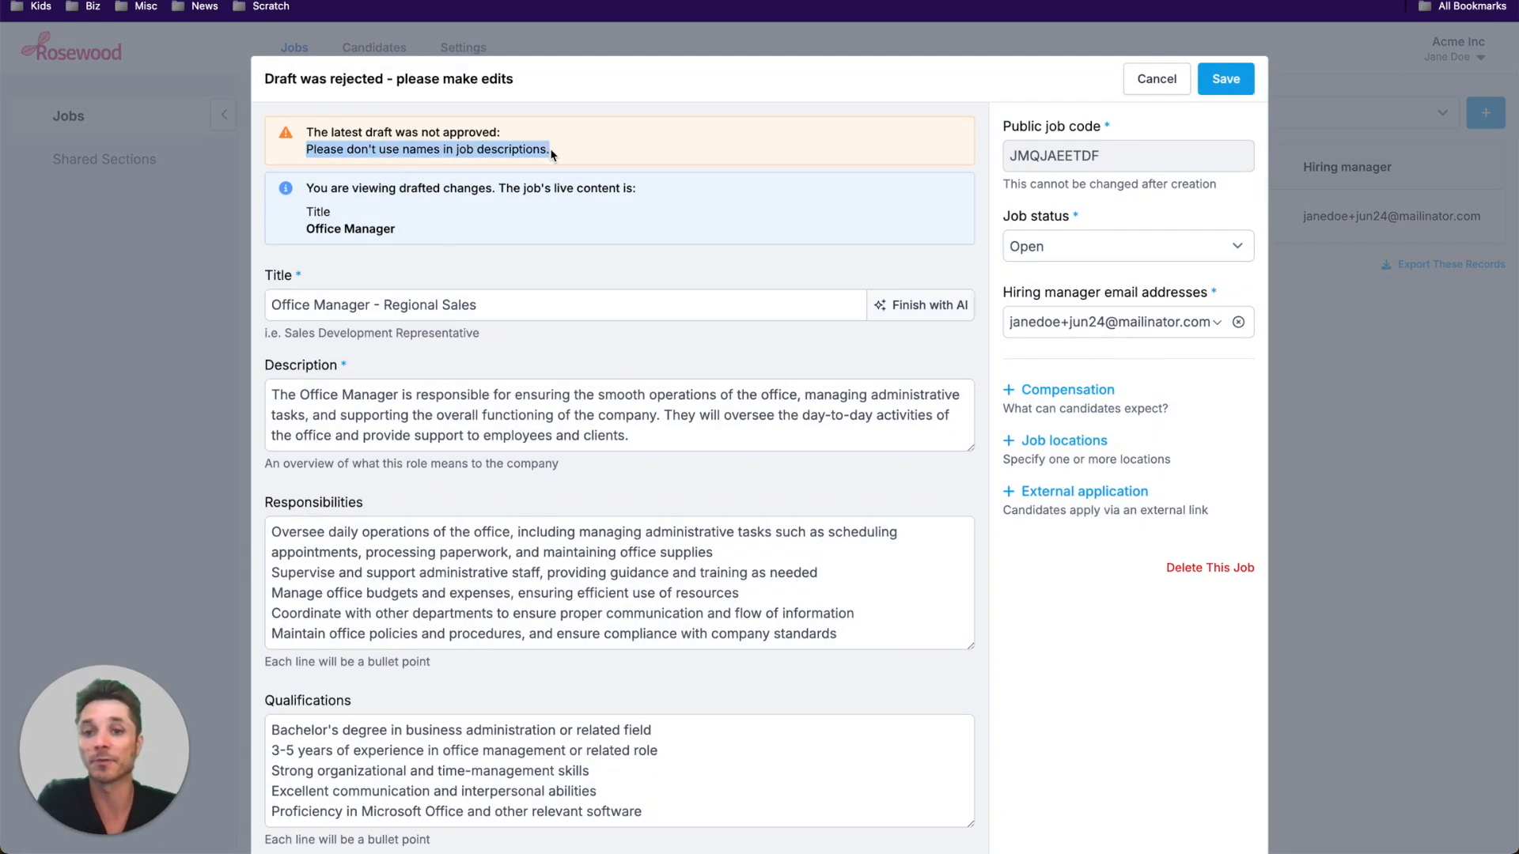
left_click(581, 149)
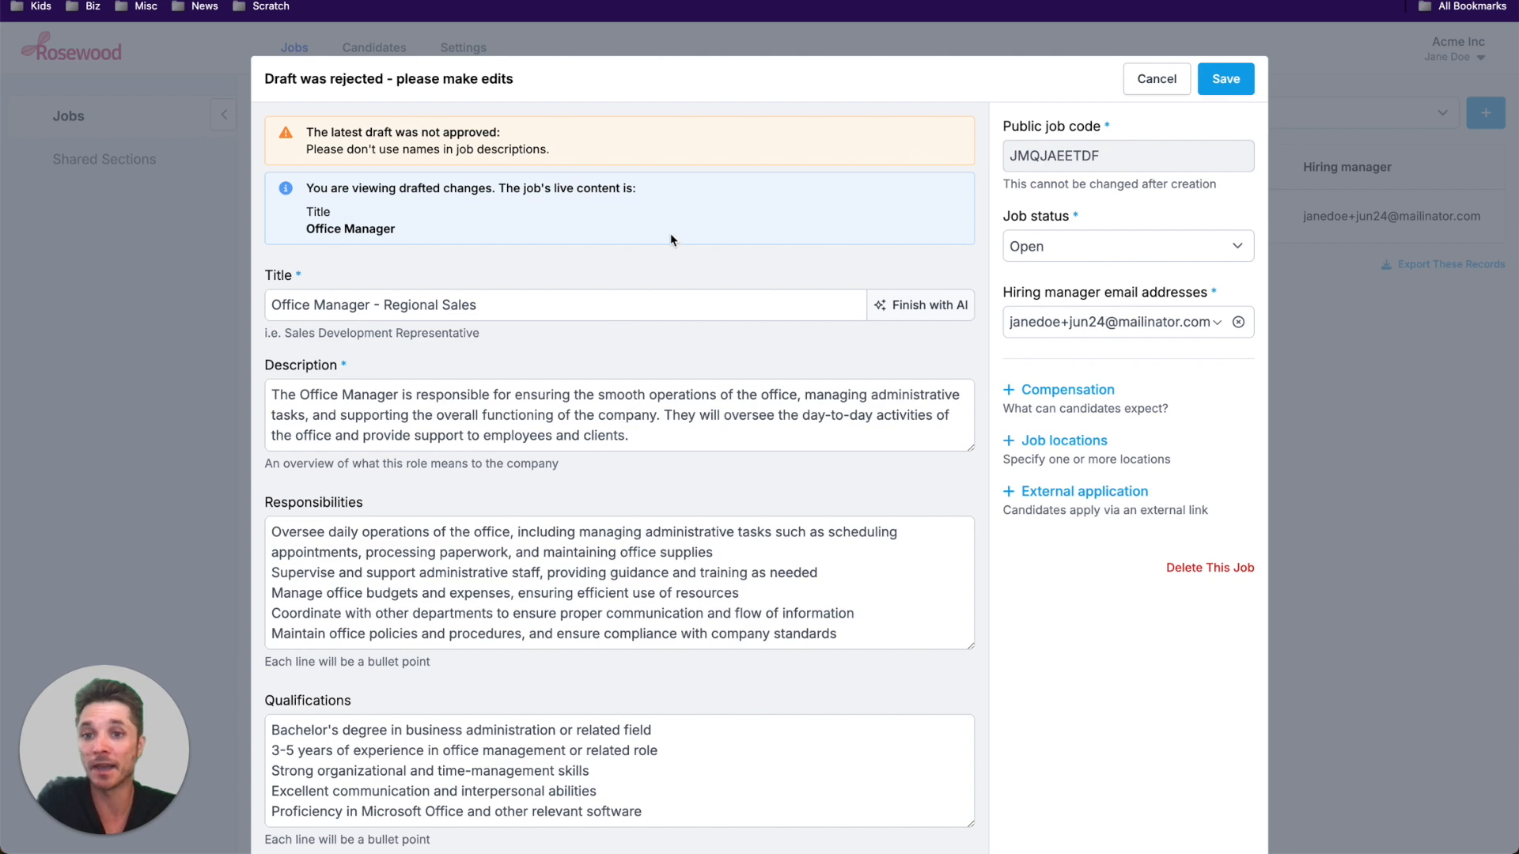
Close the rejected draft, filter the job list by Has Rejected Draft and by Waiting on Approval, and clear the status filter.
left_click(1149, 82)
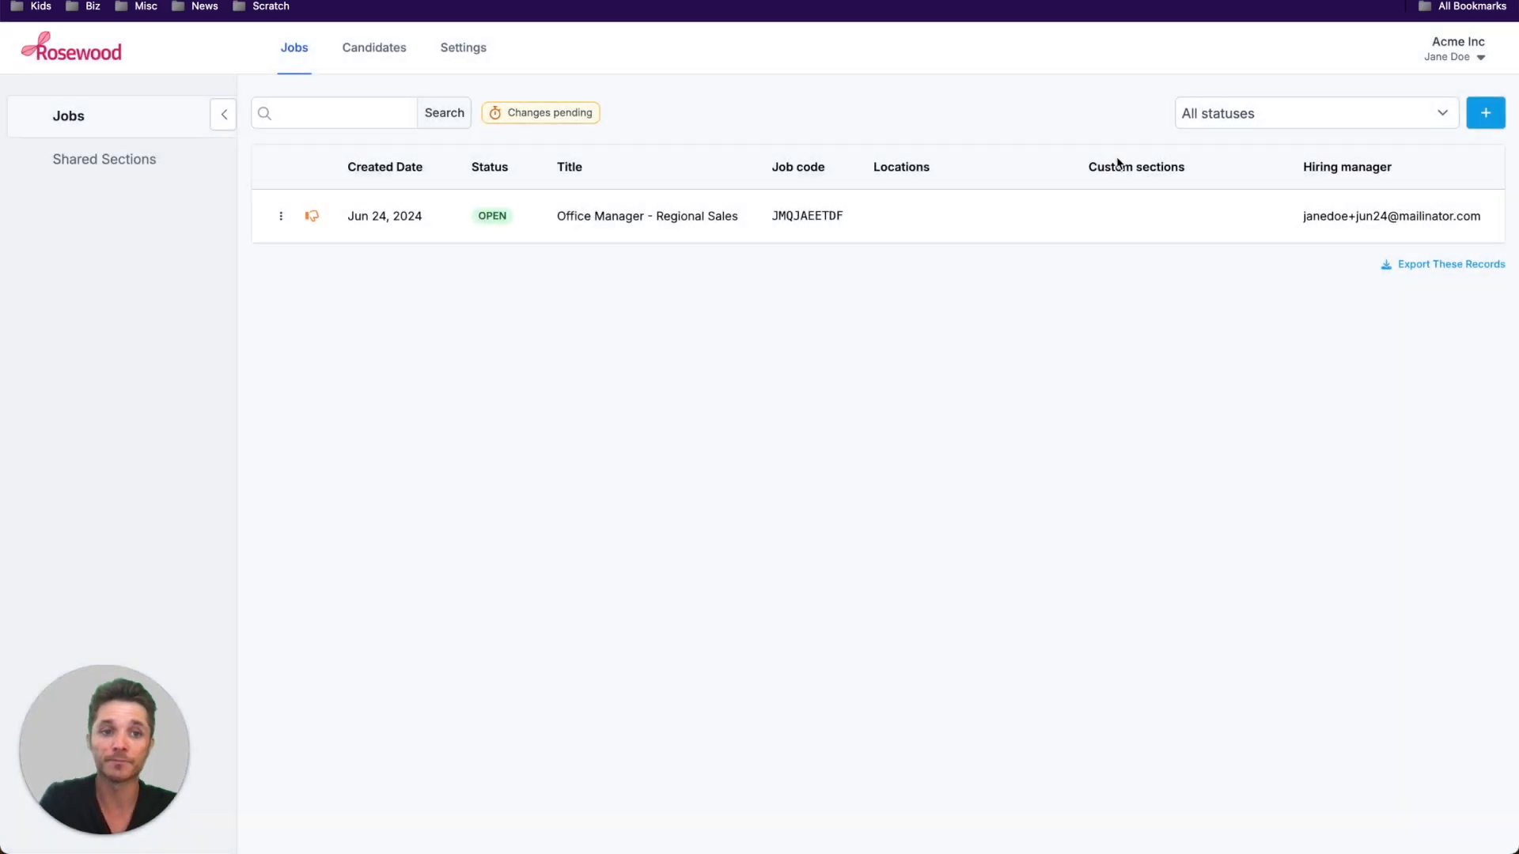
left_click(1258, 114)
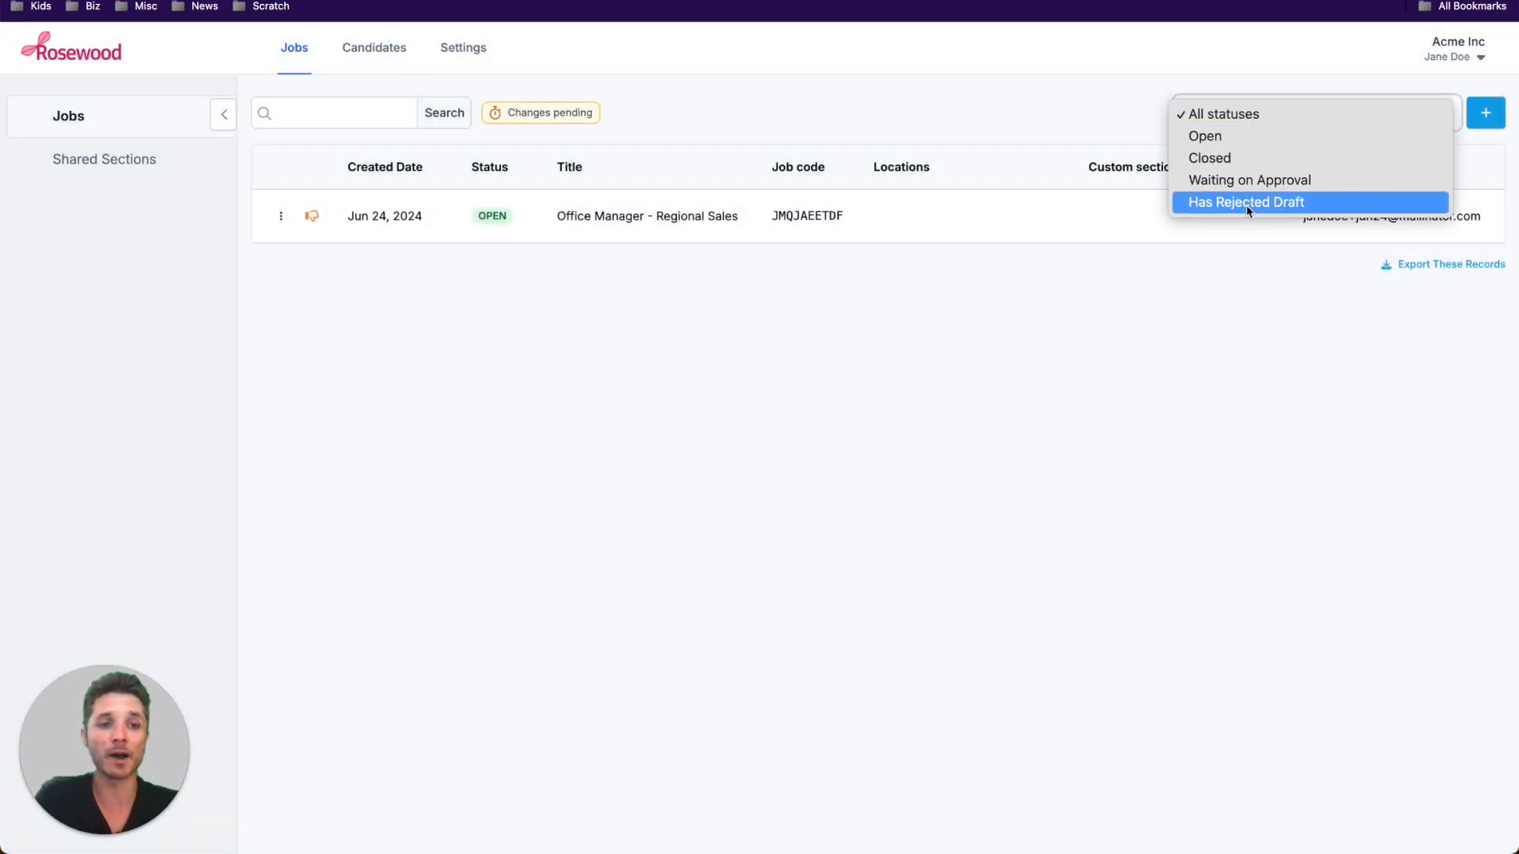
left_click(1246, 201)
left_click(1242, 116)
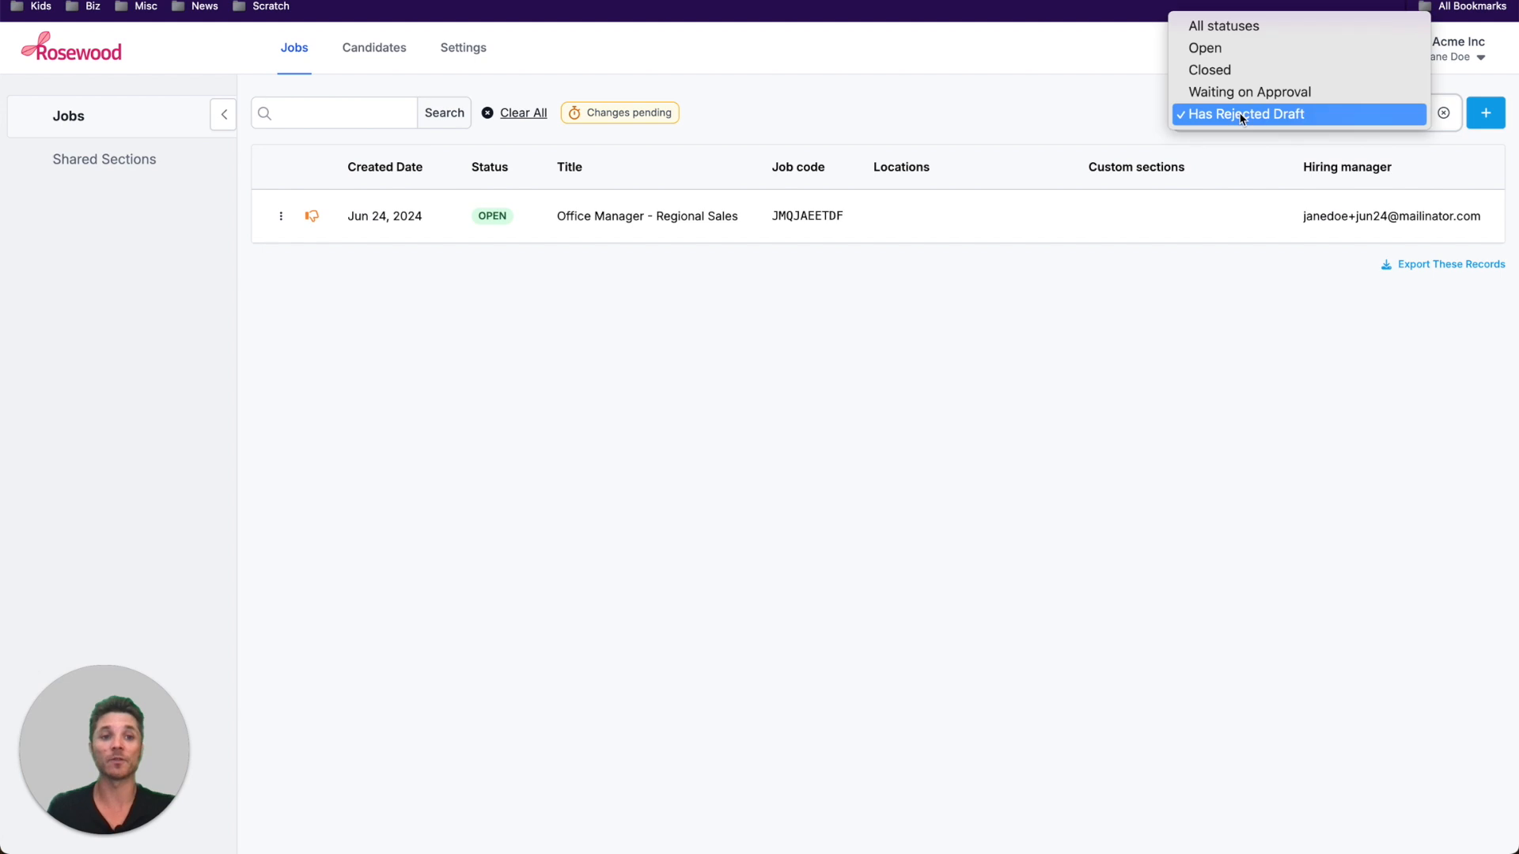
left_click(1248, 92)
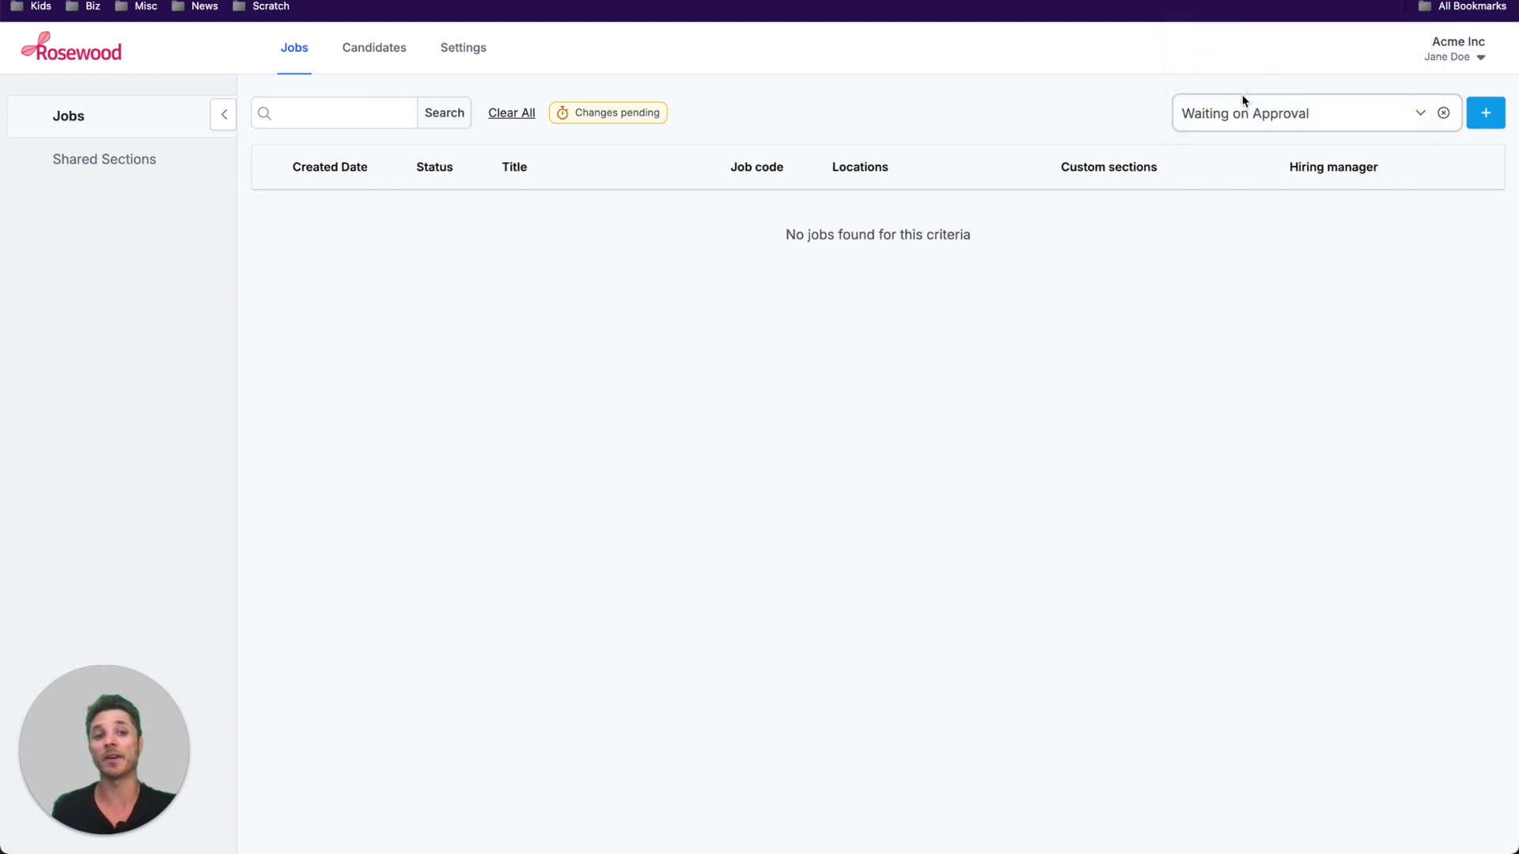
left_click(1444, 114)
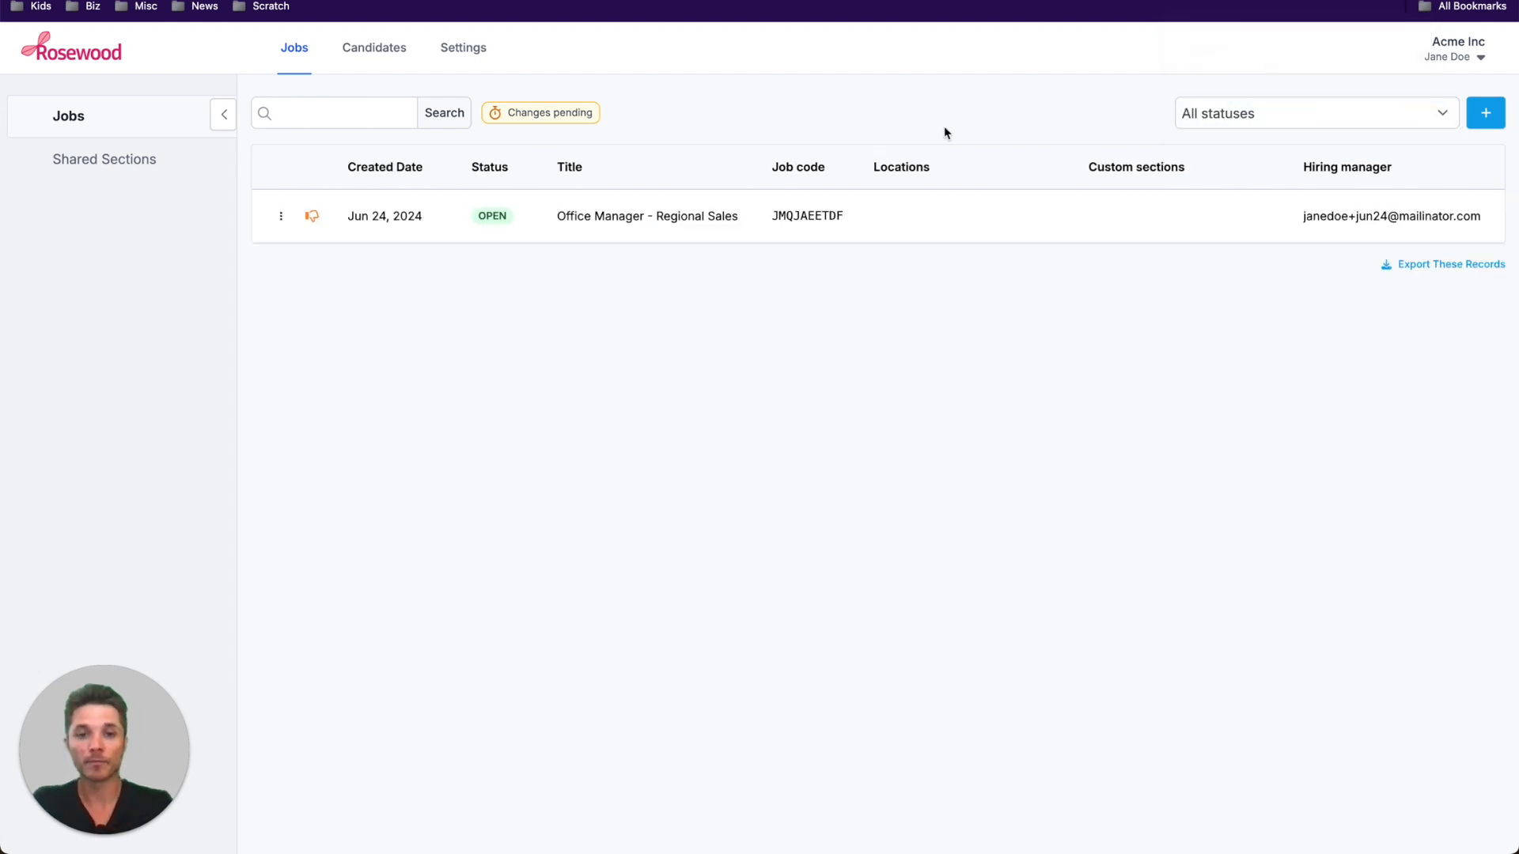
Reopen the Office Manager - Regional Sales draft and review the available job status options, keeping the status Open.
left_click(615, 217)
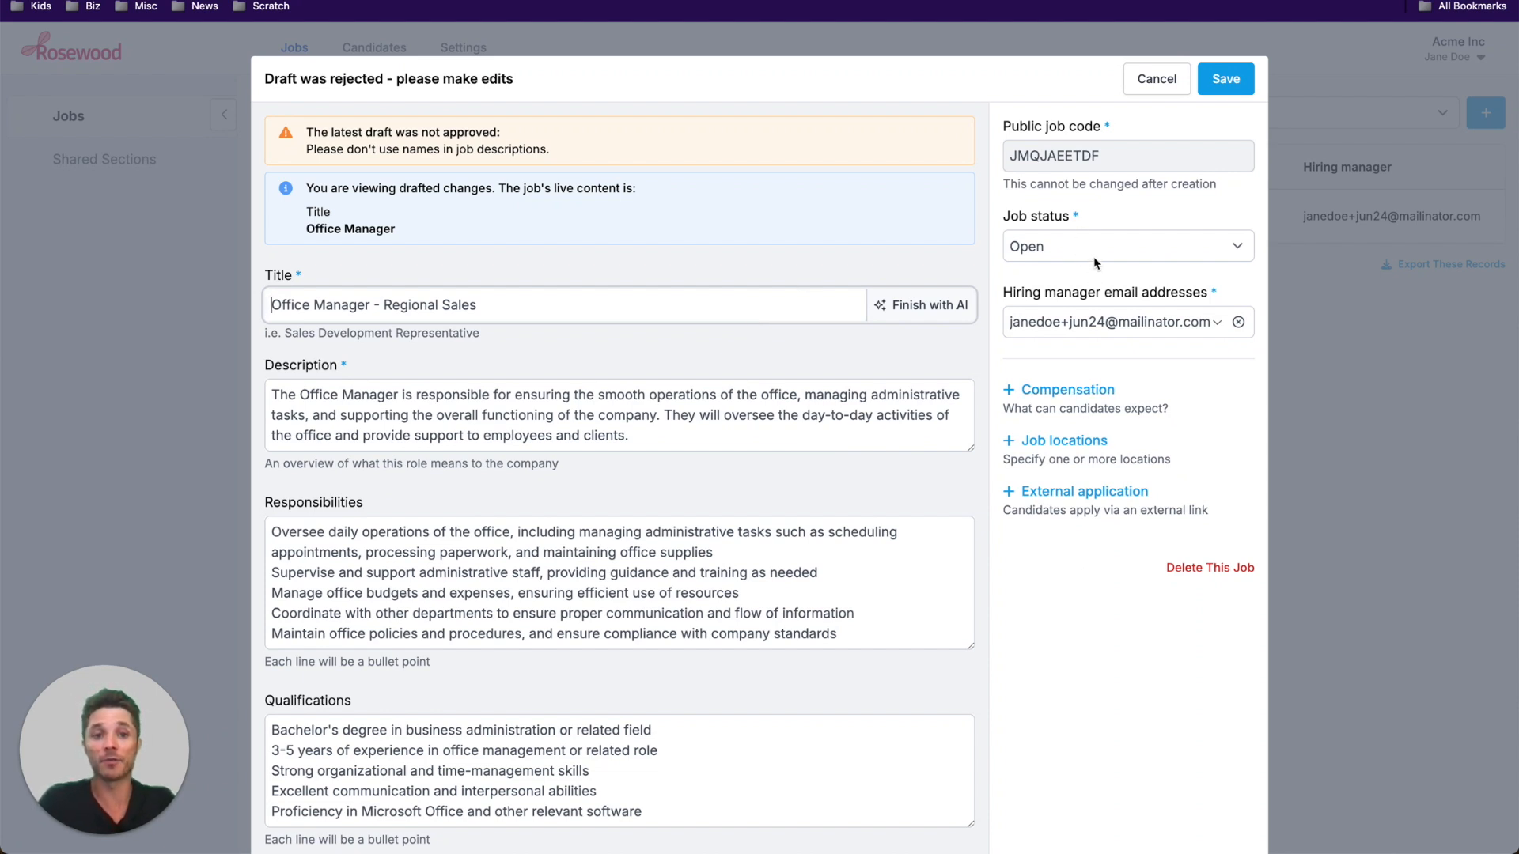
left_click(1122, 251)
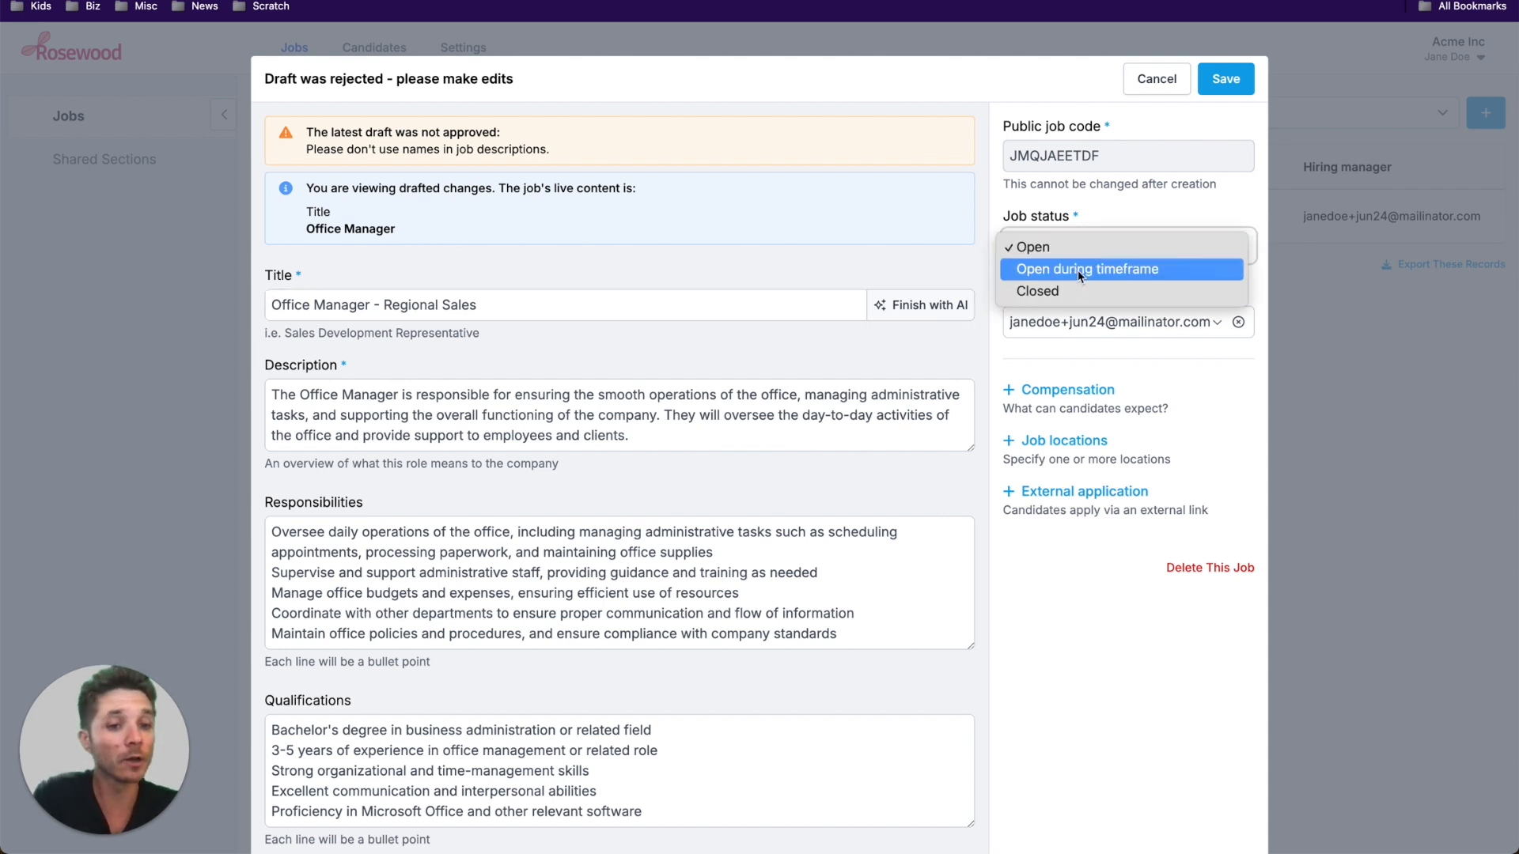
left_click(1071, 606)
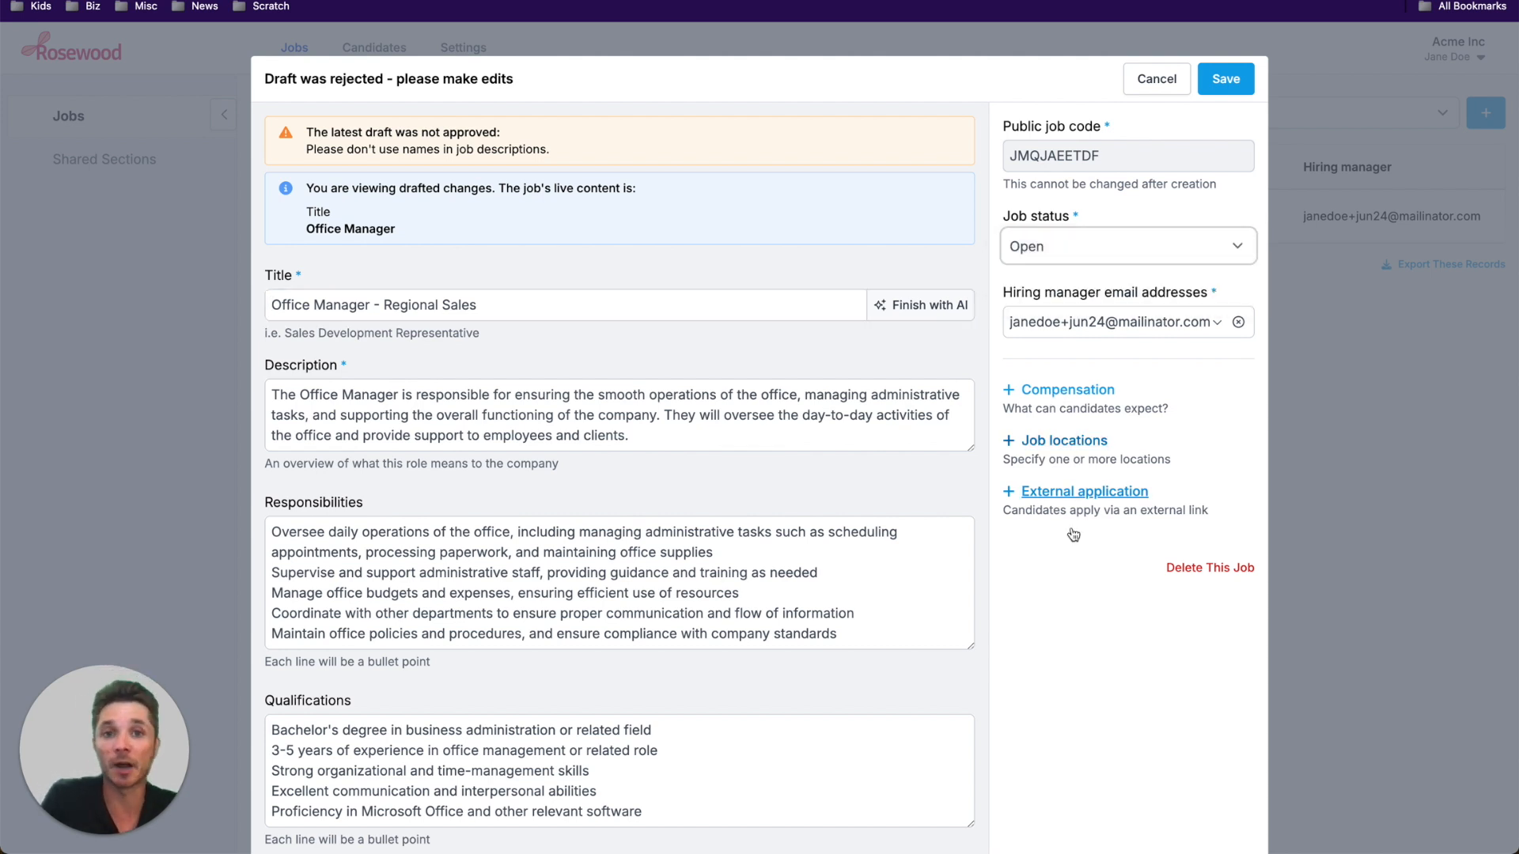